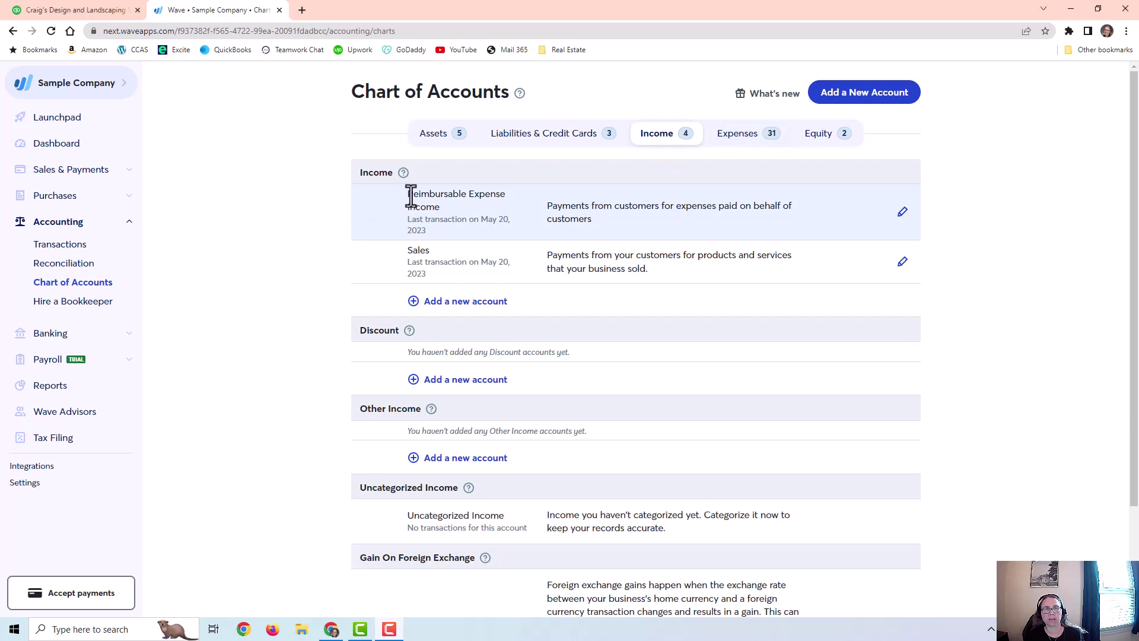
- Review the Reimbursable Expense Income account's name and description, closing the editor unchanged
{"action": "left_click_drag", "start_coordinate": [412, 194], "coordinate": [478, 205]}
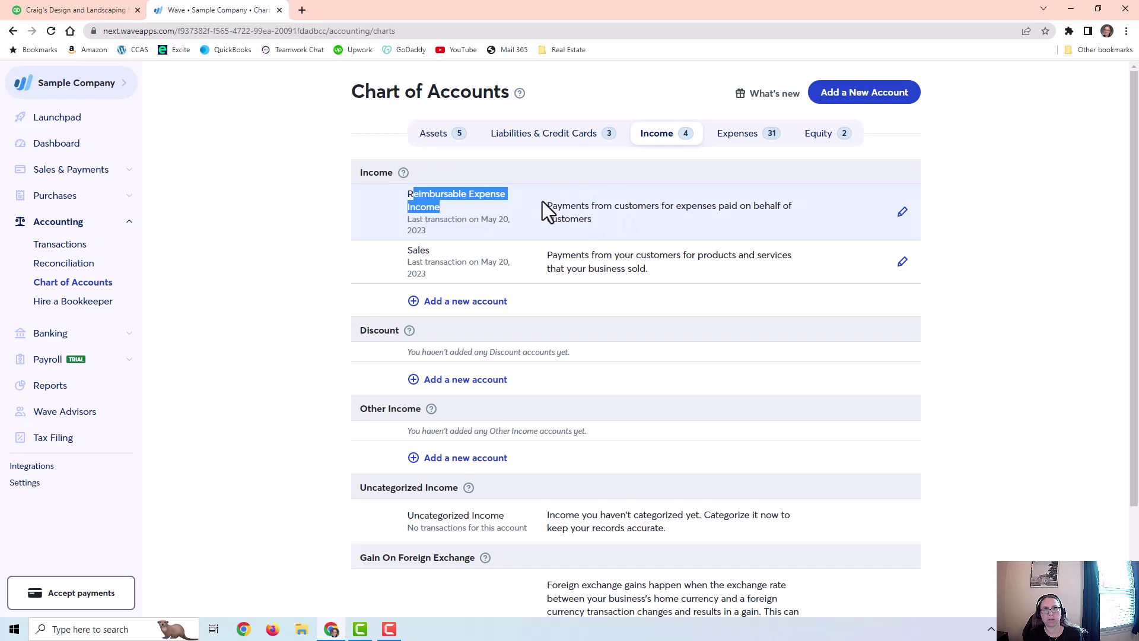
{"action": "left_click_drag", "start_coordinate": [551, 206], "coordinate": [716, 228]}
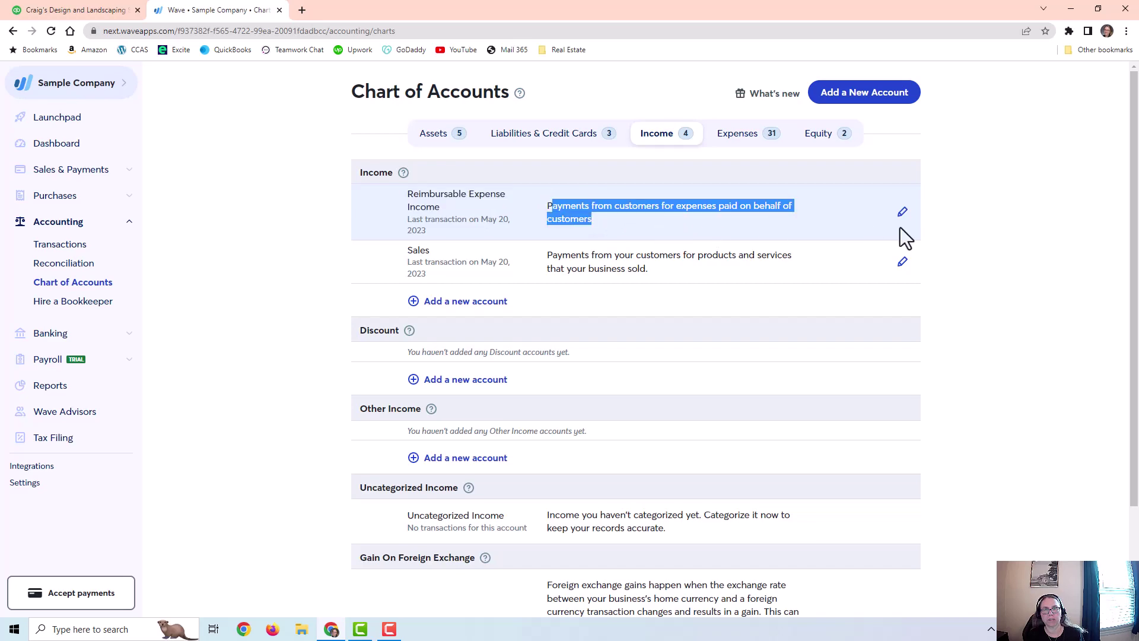
{"action": "left_click", "coordinate": [902, 212]}
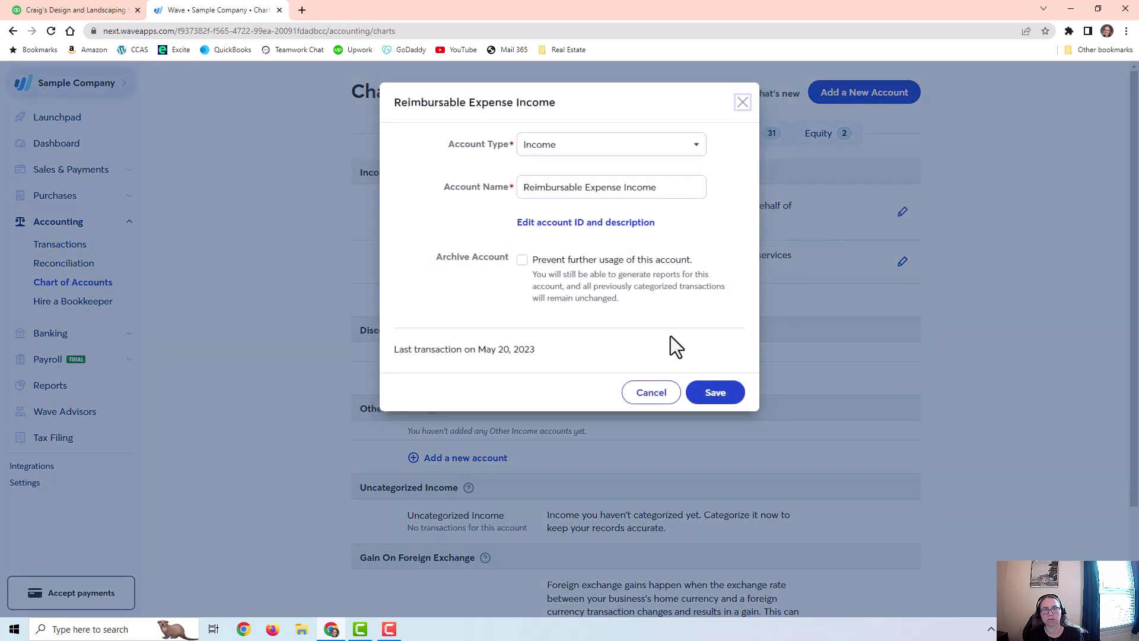
{"action": "left_click", "coordinate": [596, 223]}
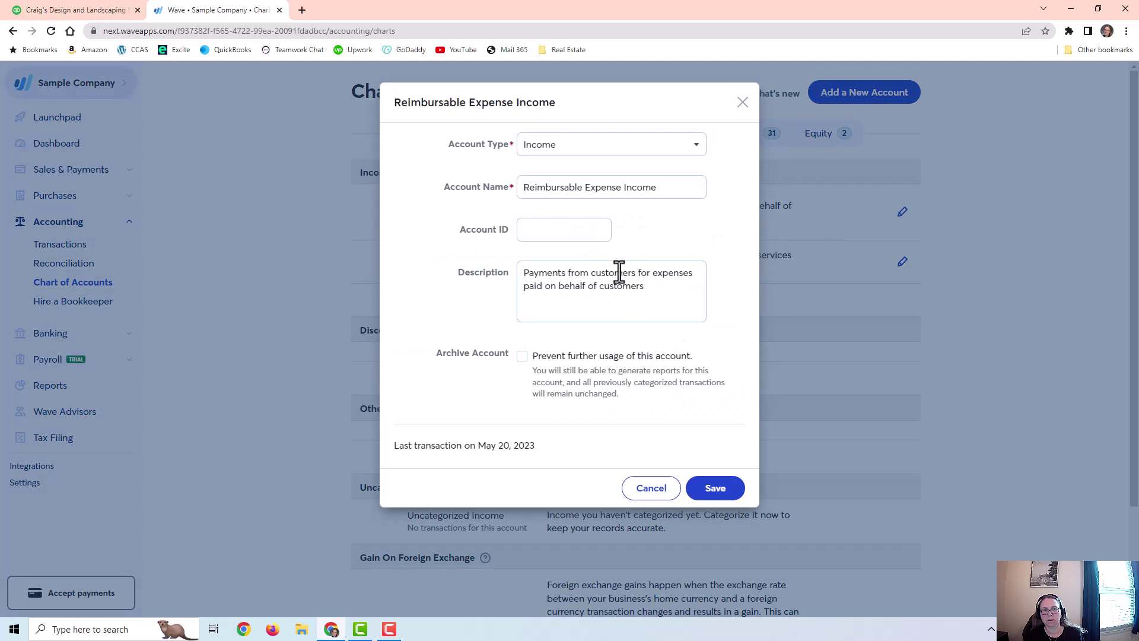
{"action": "left_click_drag", "start_coordinate": [635, 273], "coordinate": [591, 277]}
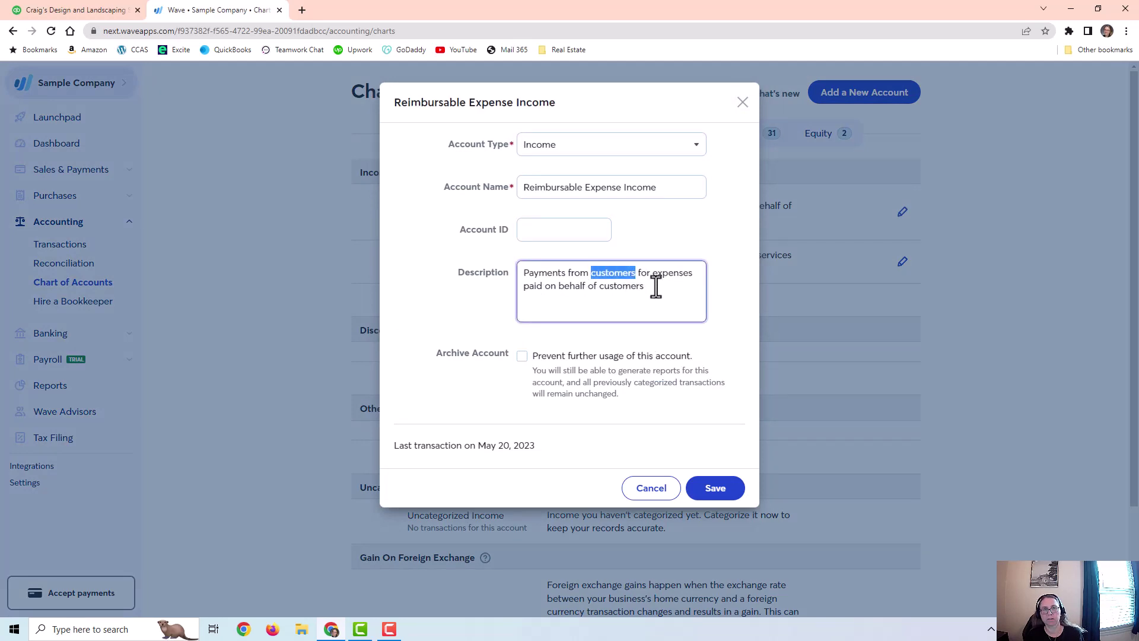
{"action": "left_click", "coordinate": [643, 493]}
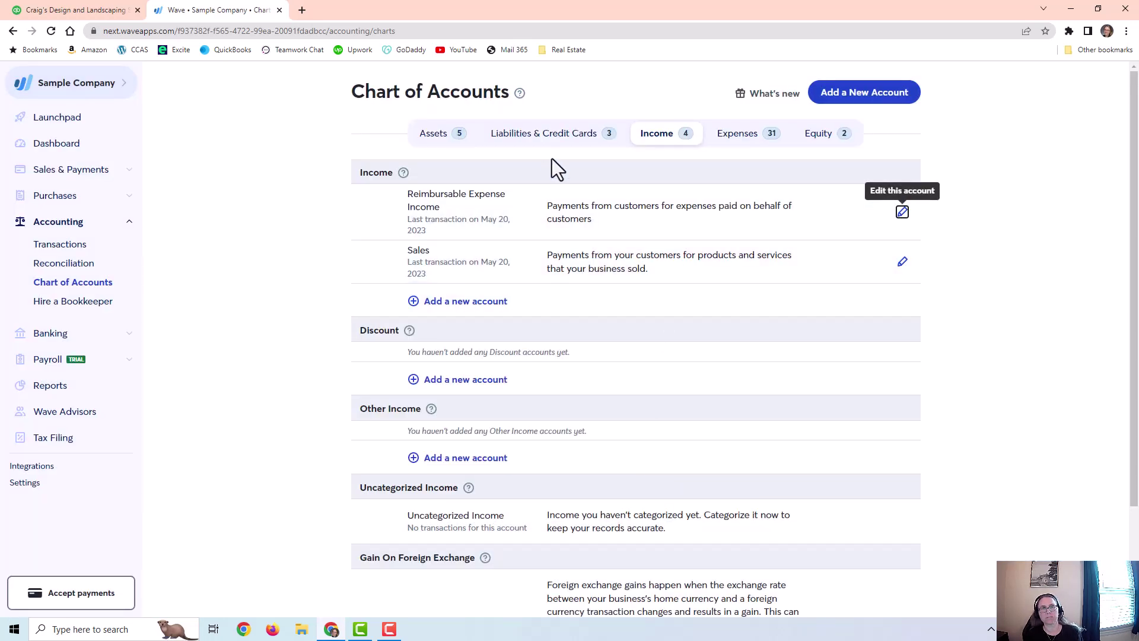
- List the Expenses accounts and locate the Reimbursable Expenses account description
{"action": "left_click", "coordinate": [731, 143]}
{"action": "scroll", "coordinate": [728, 354], "scroll_direction": "down", "scroll_amount": 1}
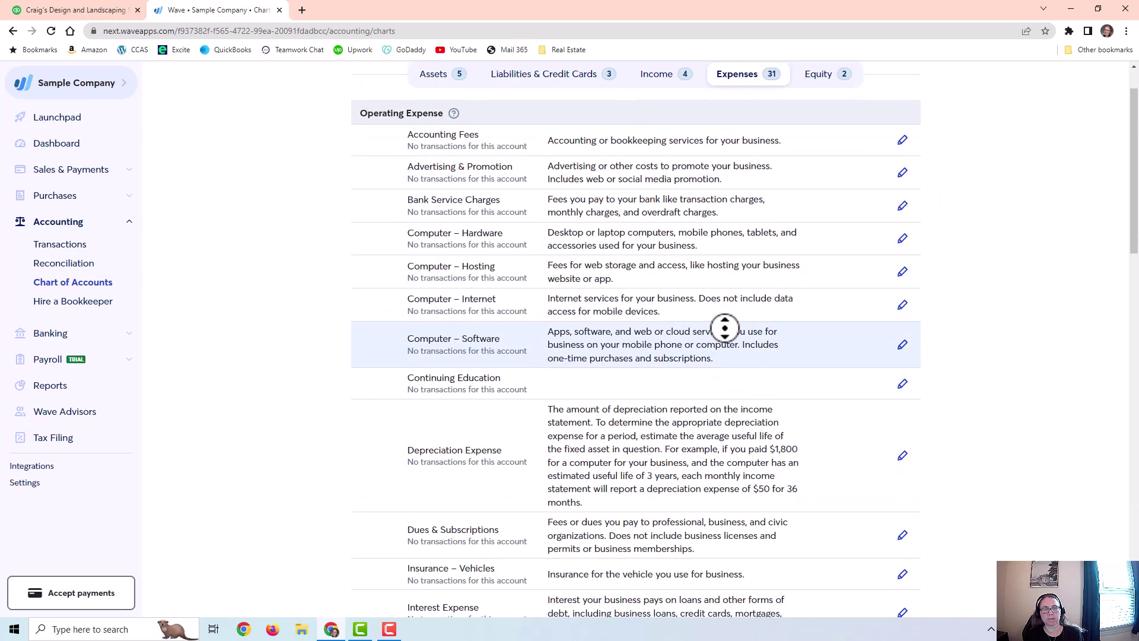
{"action": "scroll", "coordinate": [727, 354], "scroll_direction": "down", "scroll_amount": 8}
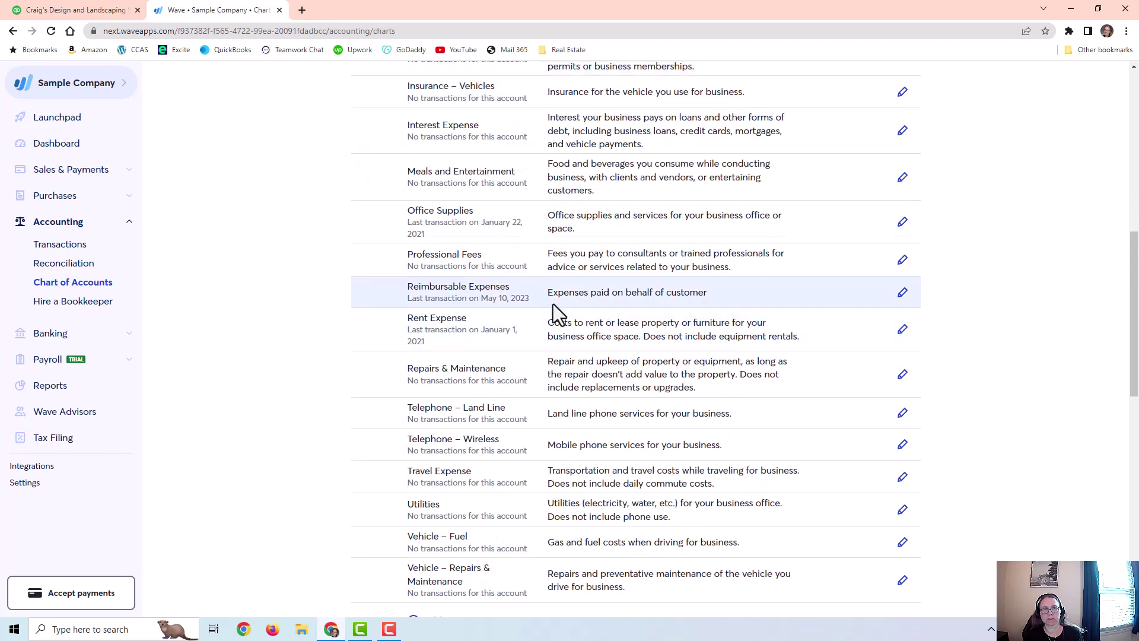
{"action": "left_click_drag", "start_coordinate": [553, 292], "coordinate": [717, 298]}
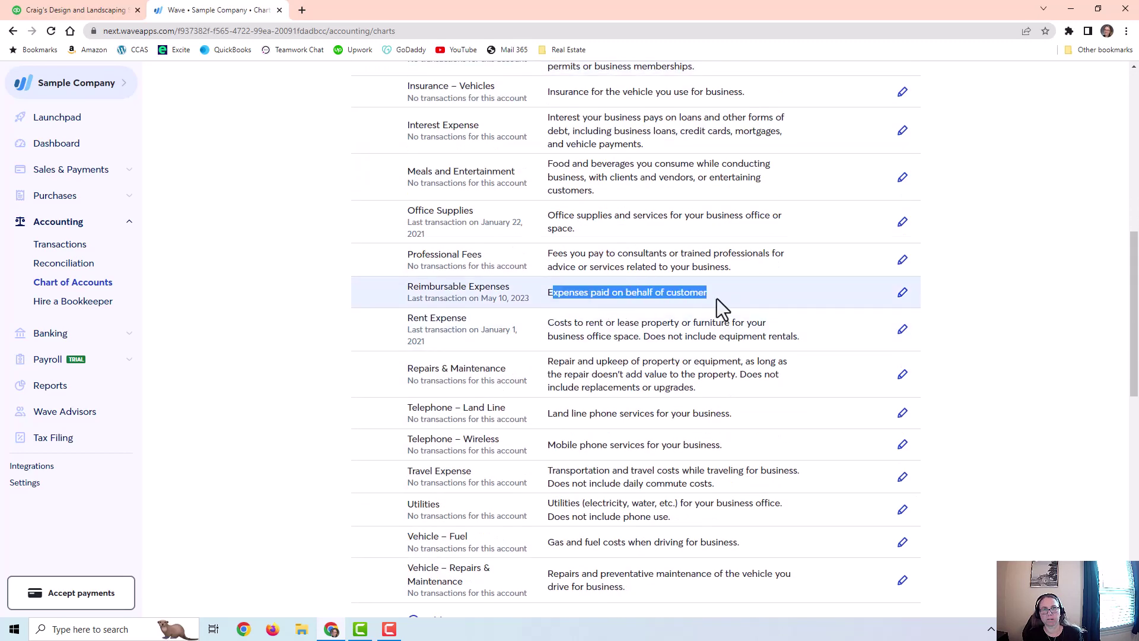
{"action": "scroll", "coordinate": [258, 306], "scroll_direction": "up", "scroll_amount": 7}
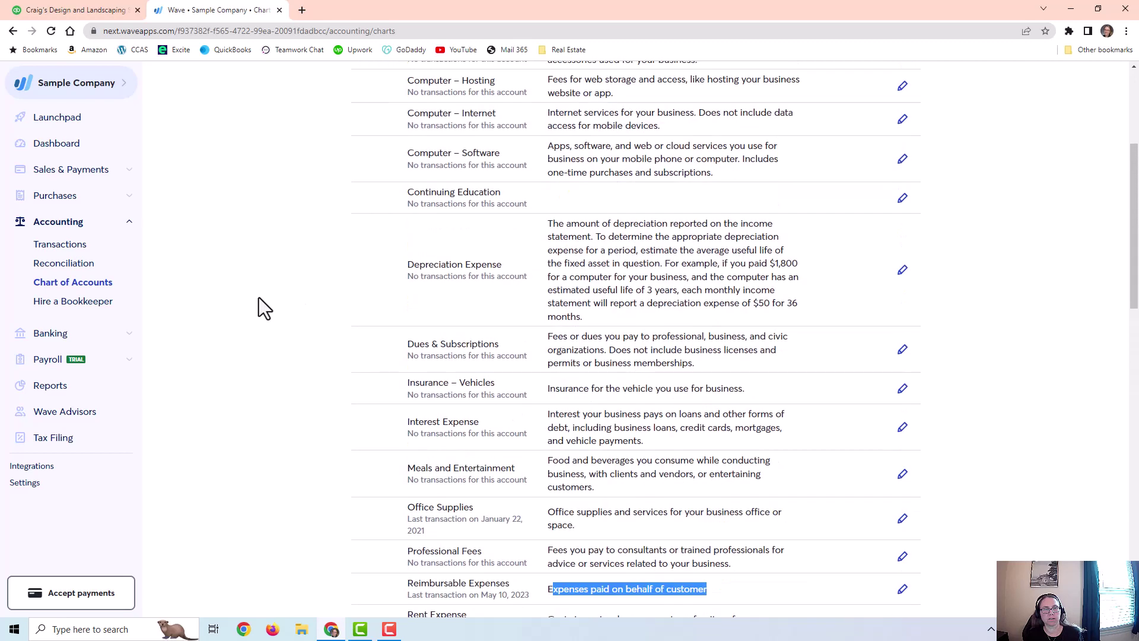
{"action": "left_click", "coordinate": [69, 171]}
- Verify the Reimbursable Expenses product posts to Reimbursable Expense Income, then open Accounting > Transactions
{"action": "left_click", "coordinate": [79, 325]}
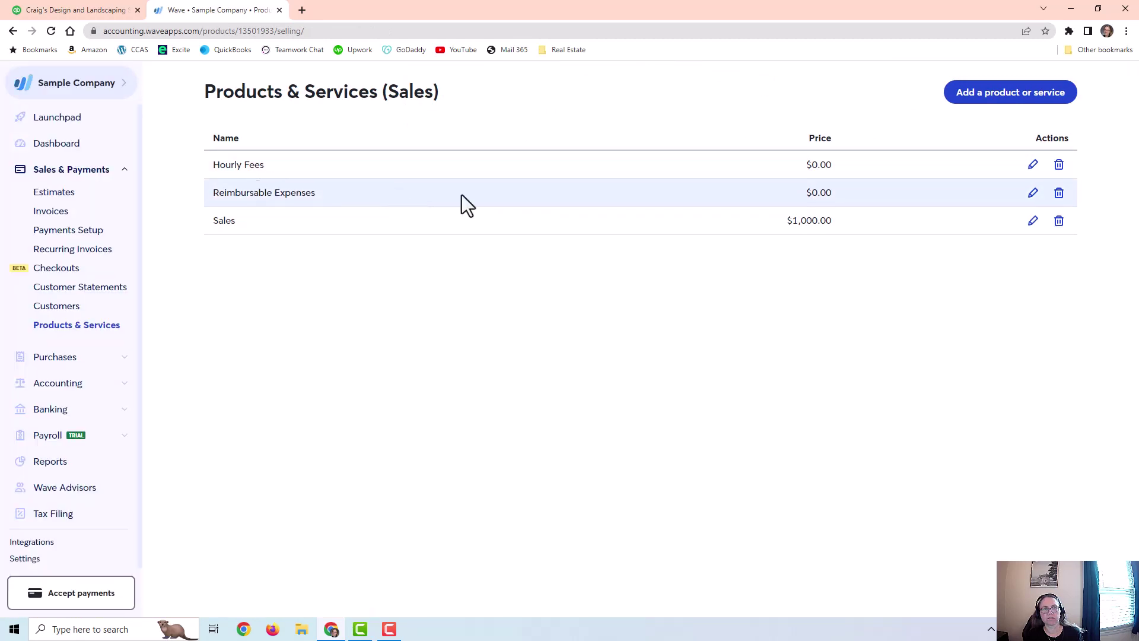
{"action": "left_click", "coordinate": [1034, 193]}
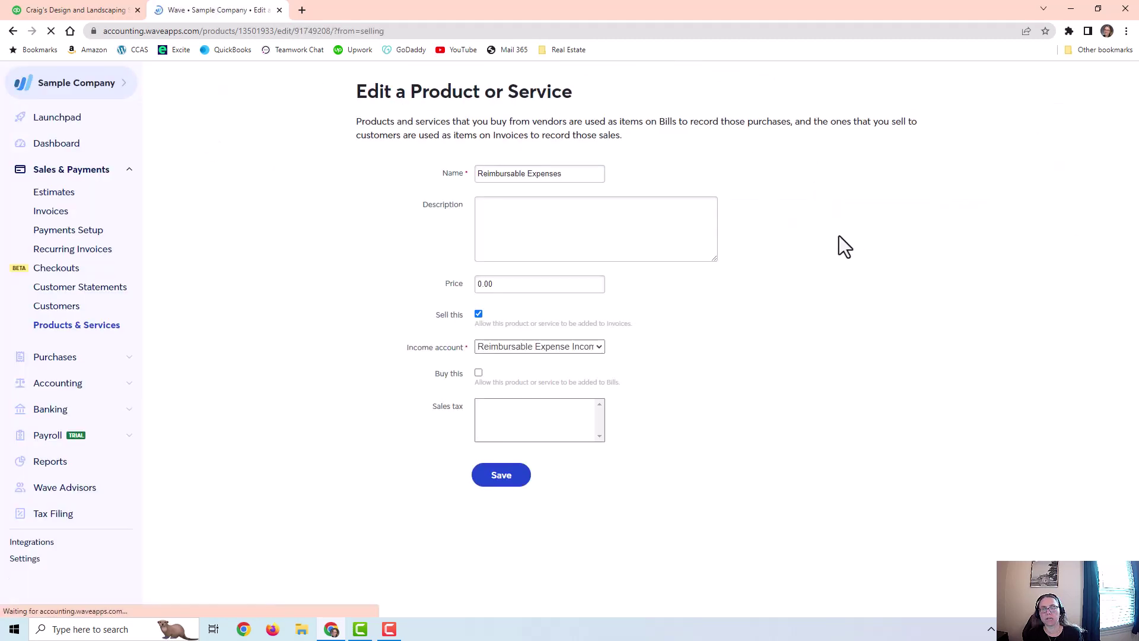
{"action": "left_click", "coordinate": [547, 350]}
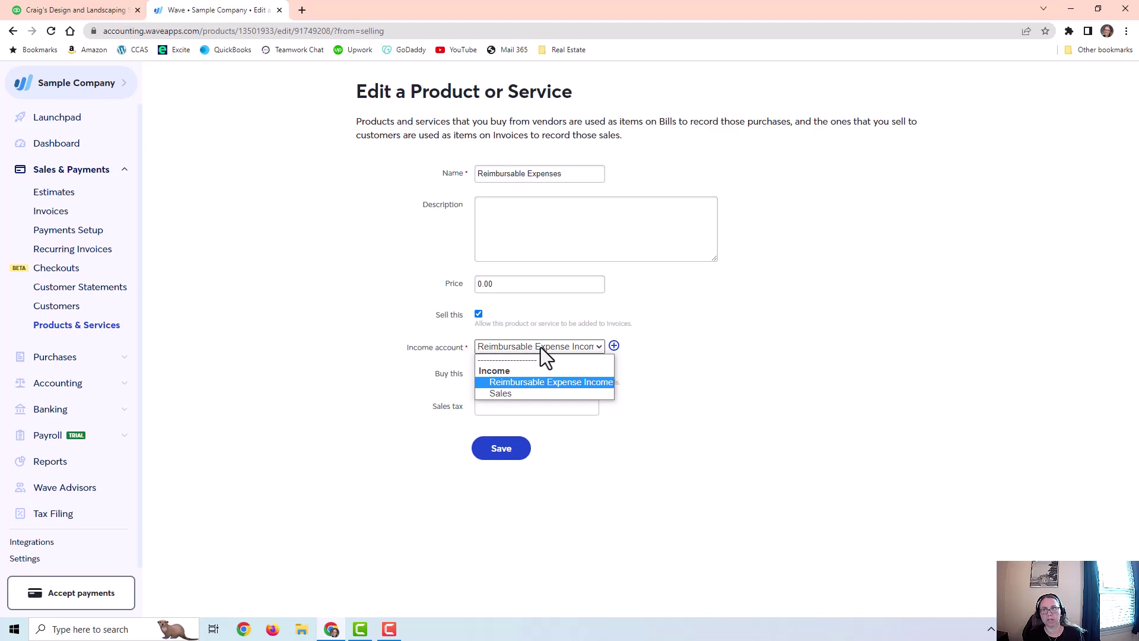
{"action": "left_click", "coordinate": [540, 347]}
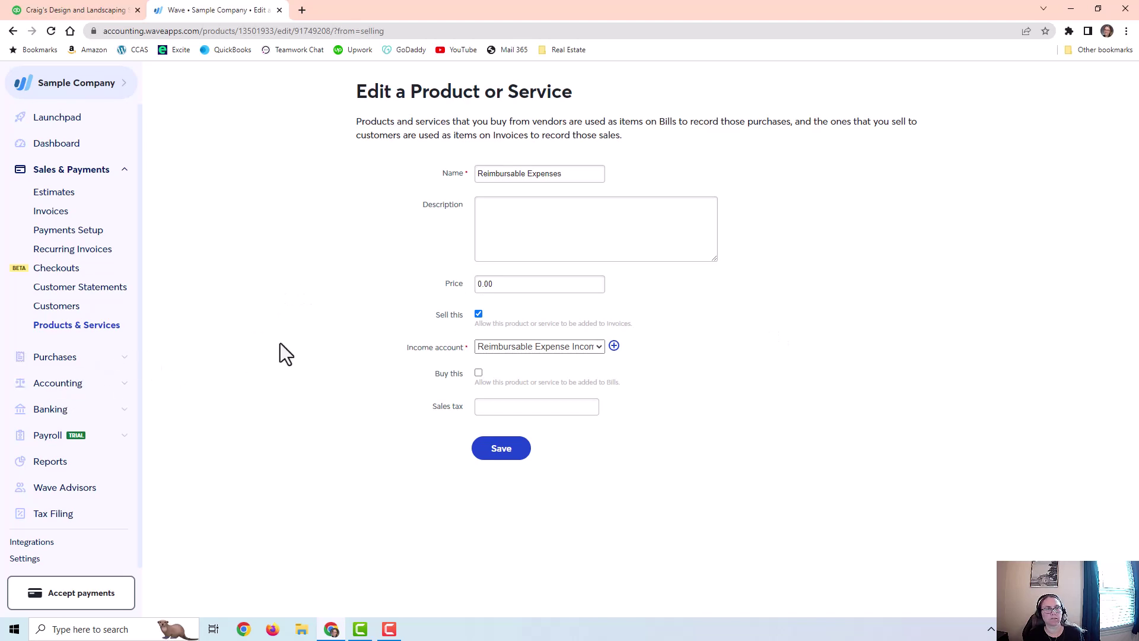
{"action": "left_click", "coordinate": [66, 386]}
{"action": "left_click", "coordinate": [49, 405]}
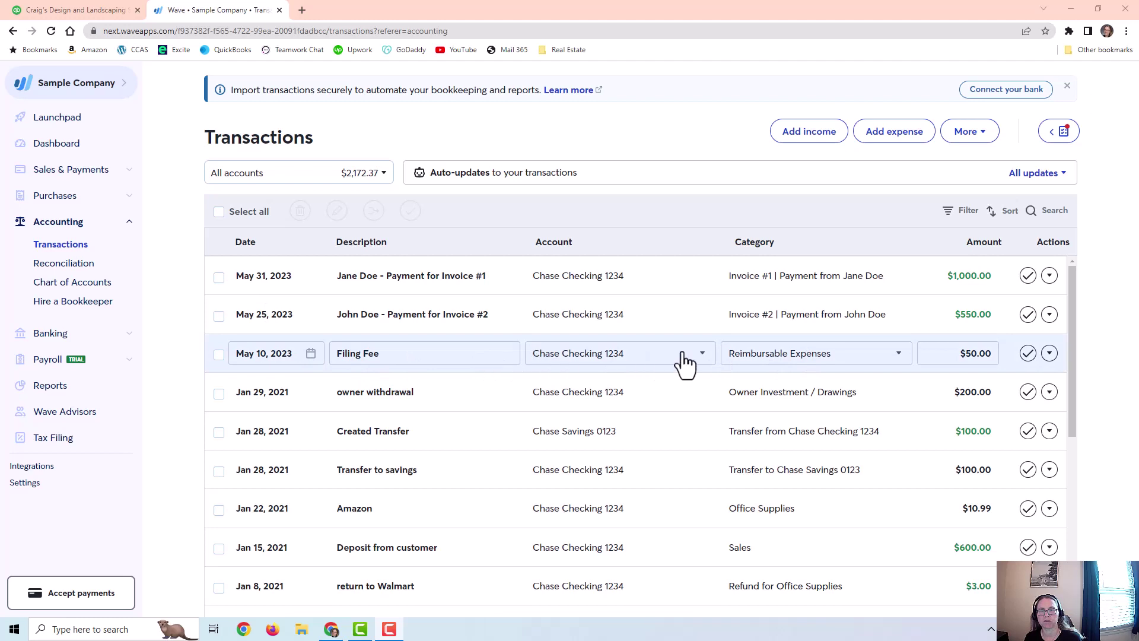
- Keep the $50.00 Filing Fee categorized as Reimbursable Expenses, then go to the Invoices list
{"action": "left_click", "coordinate": [884, 361]}
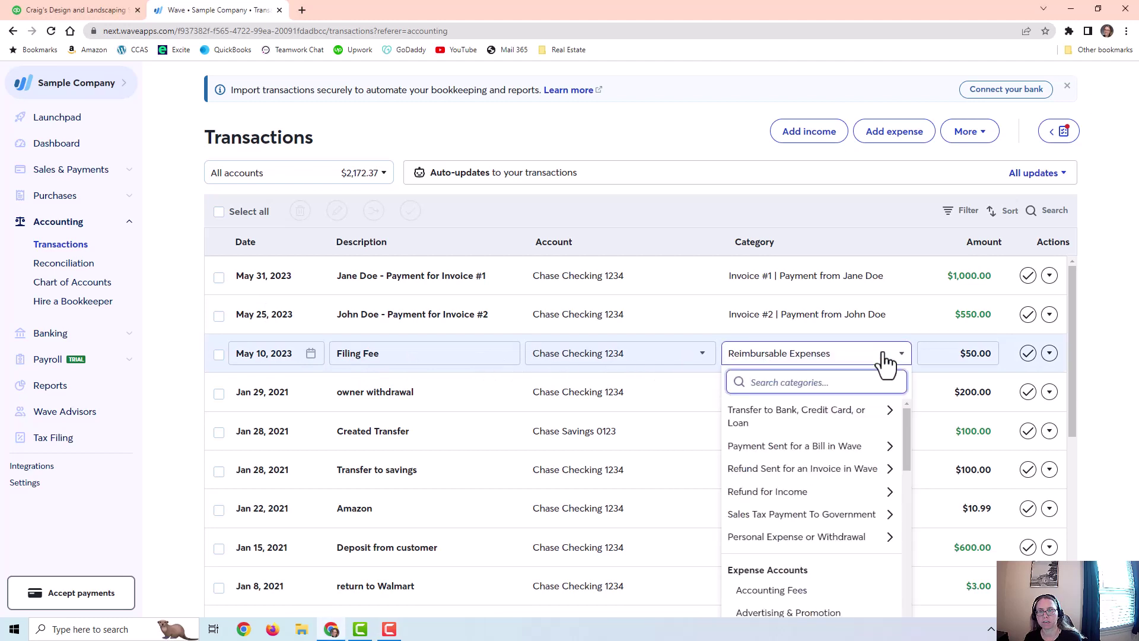
{"action": "scroll", "coordinate": [831, 534], "scroll_direction": "down", "scroll_amount": 5}
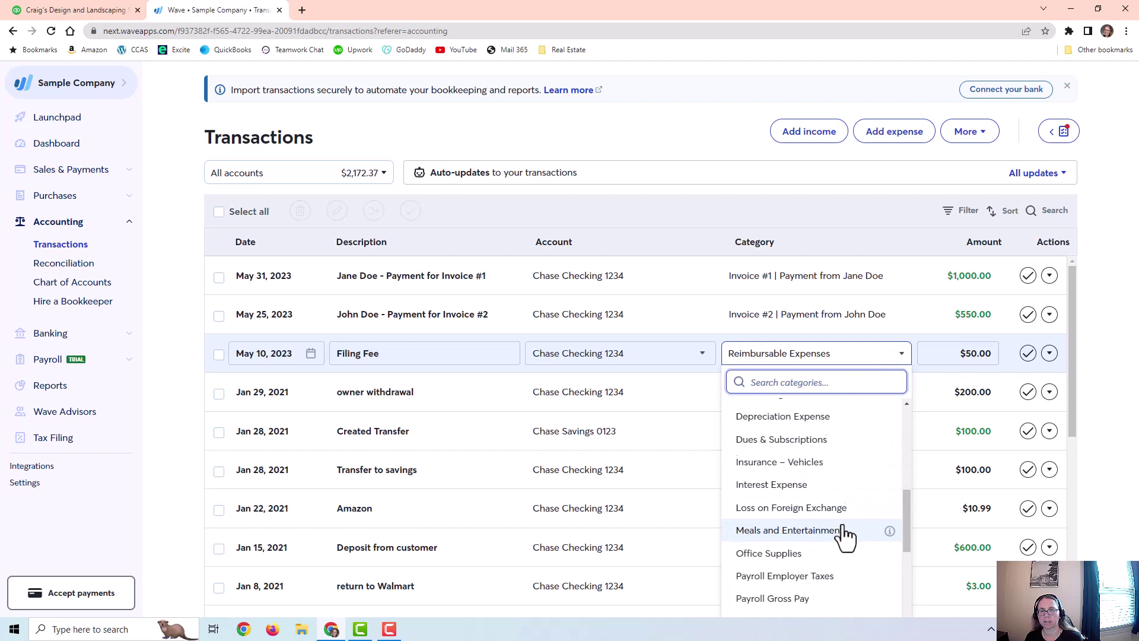
{"action": "scroll", "coordinate": [845, 537], "scroll_direction": "down", "scroll_amount": 4}
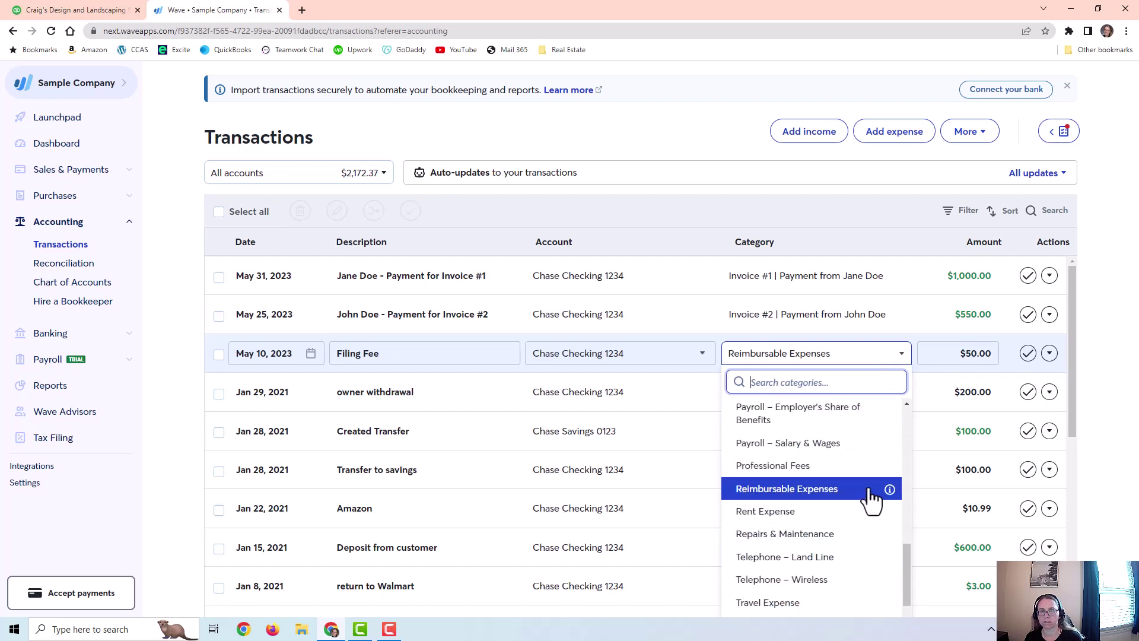
{"action": "left_click", "coordinate": [1100, 341]}
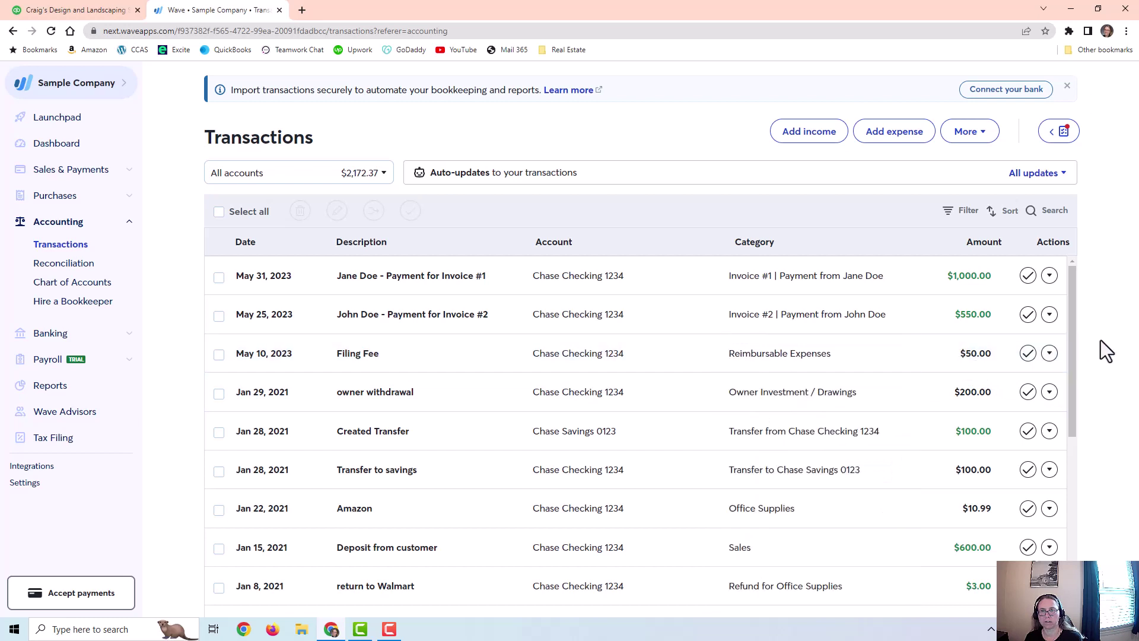
{"action": "left_click", "coordinate": [49, 174]}
{"action": "left_click", "coordinate": [51, 210]}
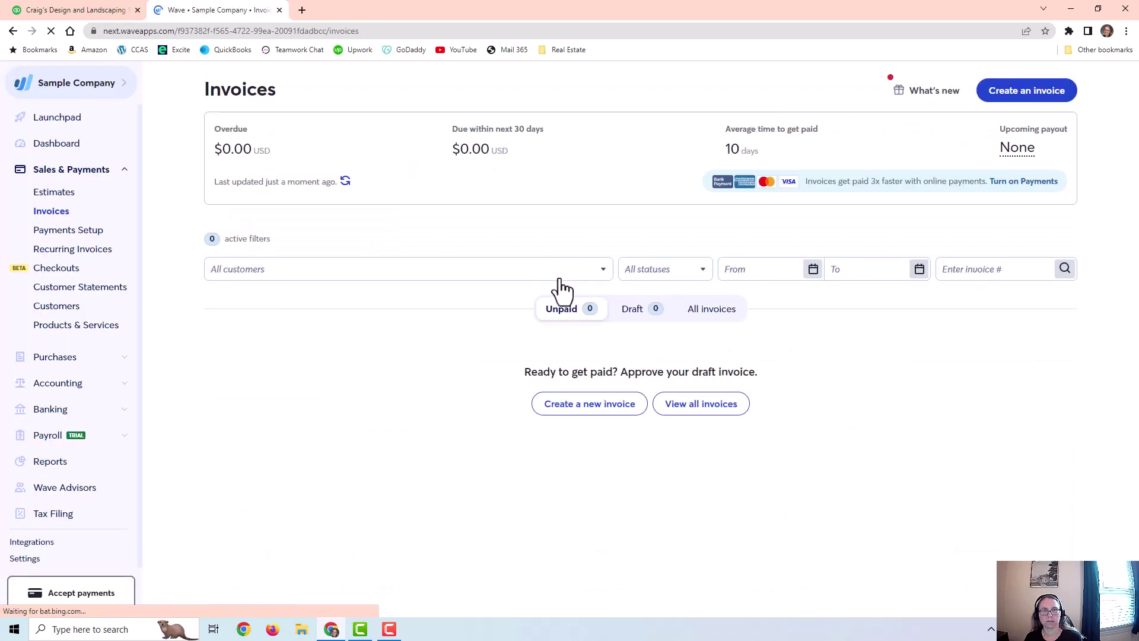
- Show all invoices, glance at Invoice #2, then open Invoice #1's $1,000.00 Sales line
{"action": "left_click", "coordinate": [716, 311]}
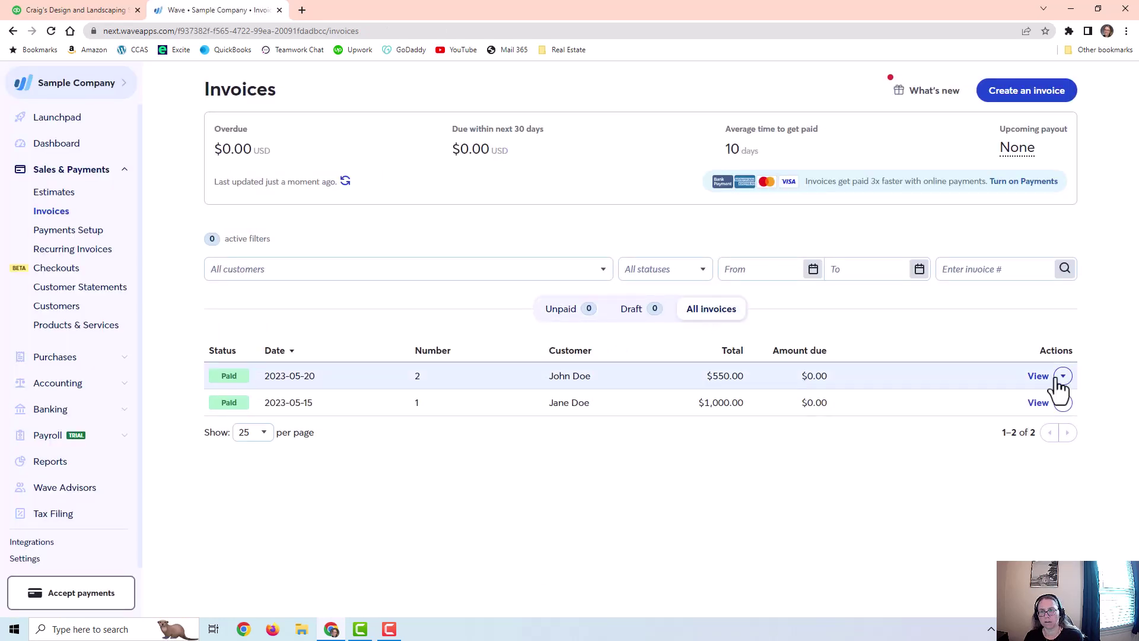
{"action": "left_click", "coordinate": [1040, 379]}
{"action": "scroll", "coordinate": [482, 376], "scroll_direction": "down", "scroll_amount": 3}
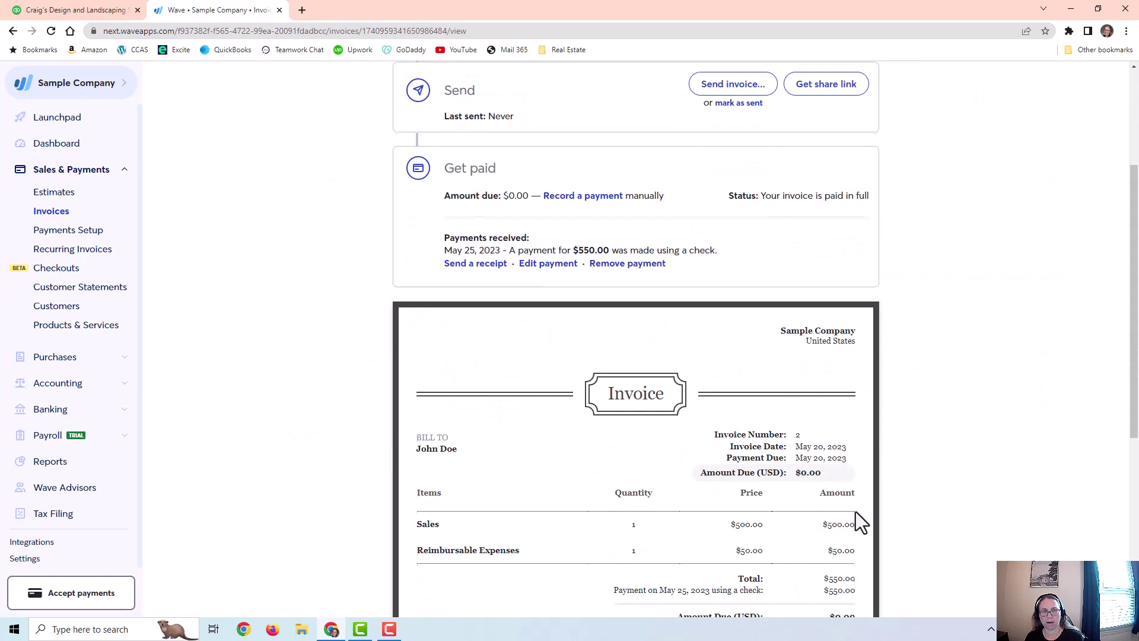
{"action": "scroll", "coordinate": [856, 511], "scroll_direction": "down", "scroll_amount": 2}
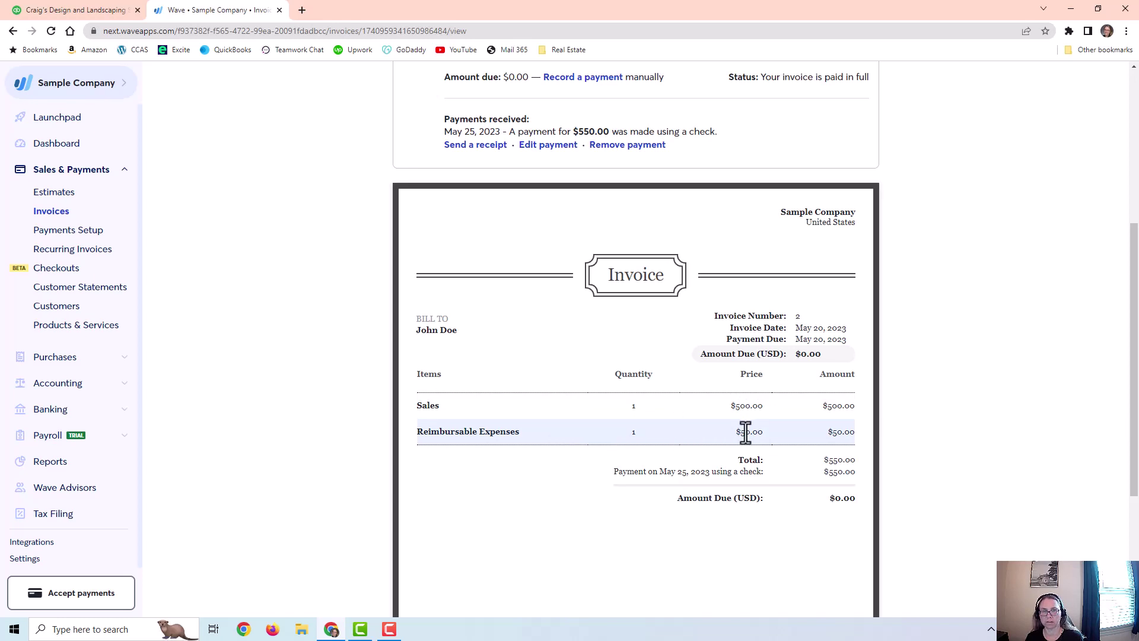
{"action": "scroll", "coordinate": [301, 326], "scroll_direction": "up", "scroll_amount": 5}
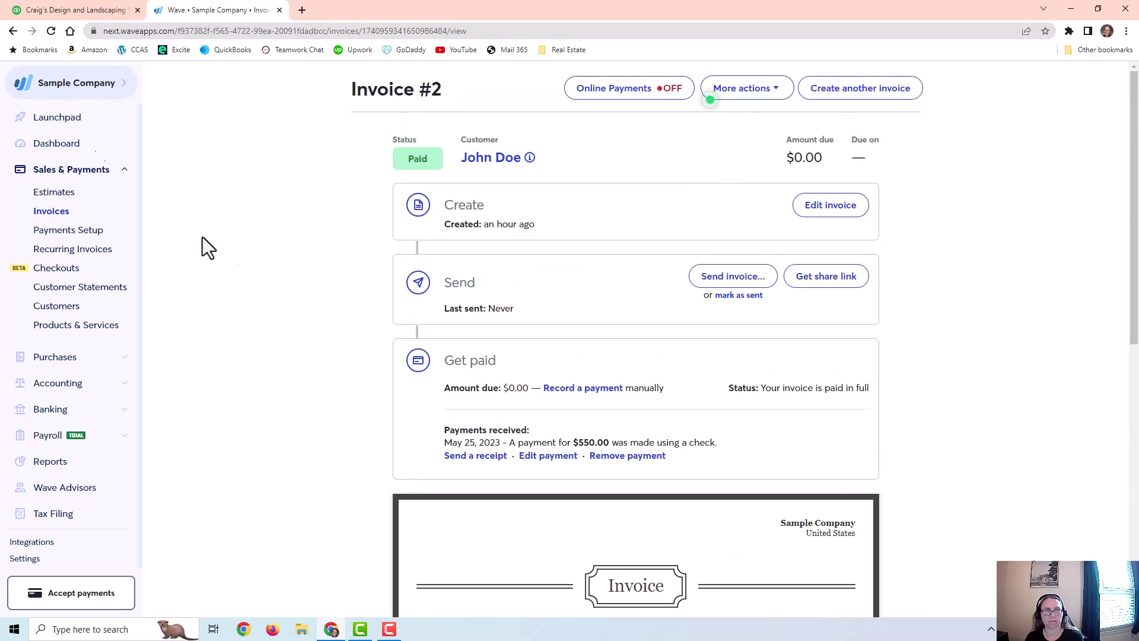
{"action": "left_click", "coordinate": [13, 30]}
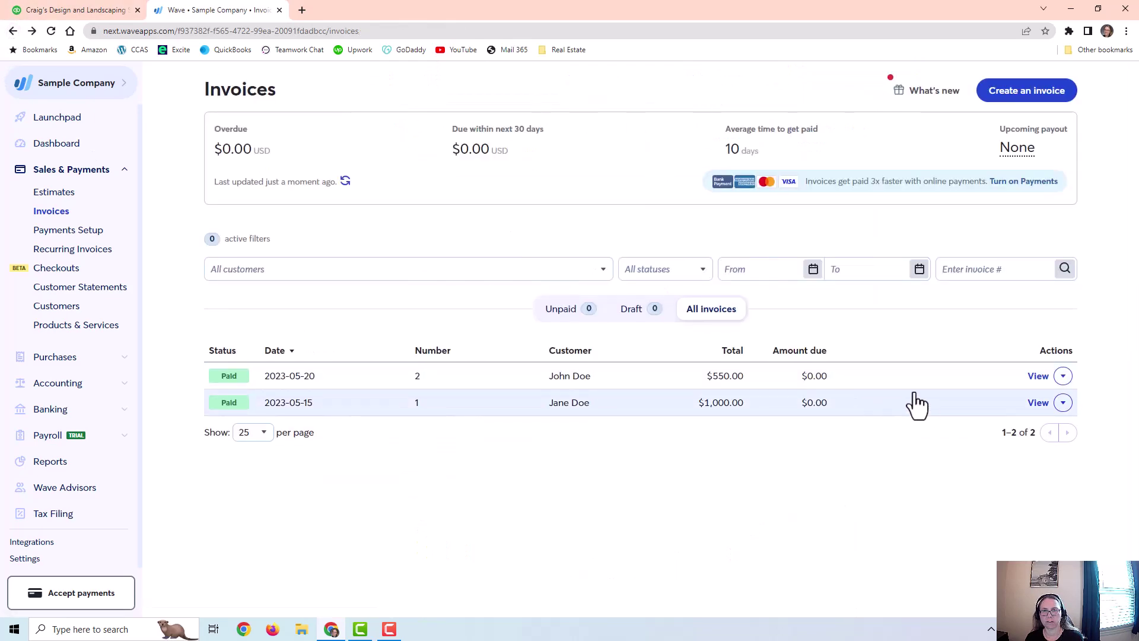
{"action": "left_click", "coordinate": [1040, 405]}
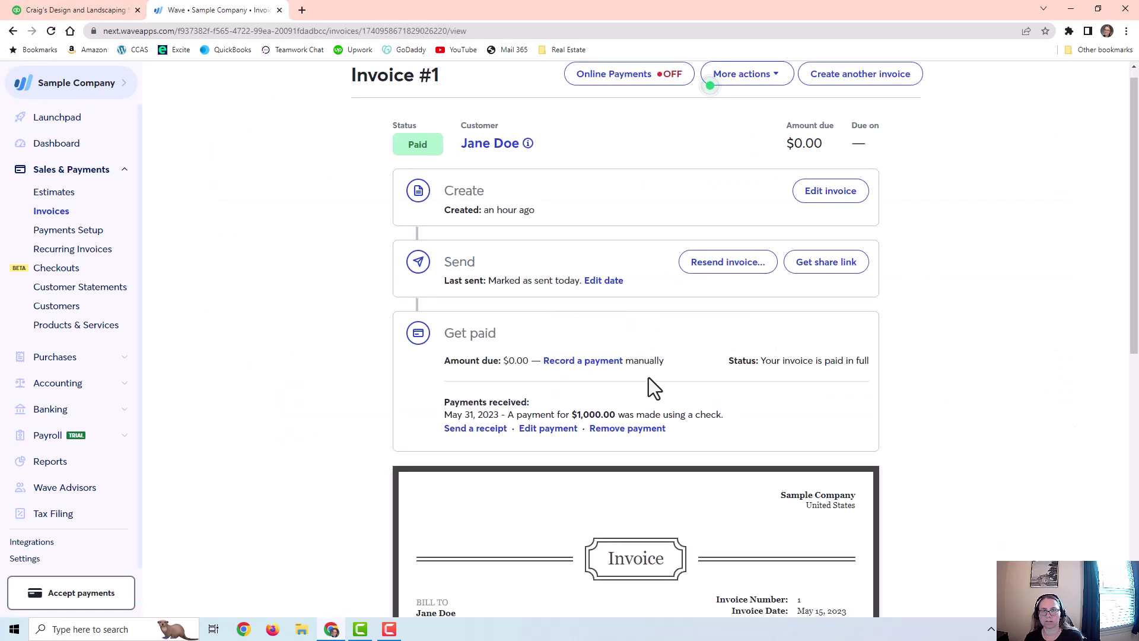
{"action": "scroll", "coordinate": [758, 510], "scroll_direction": "down", "scroll_amount": 5}
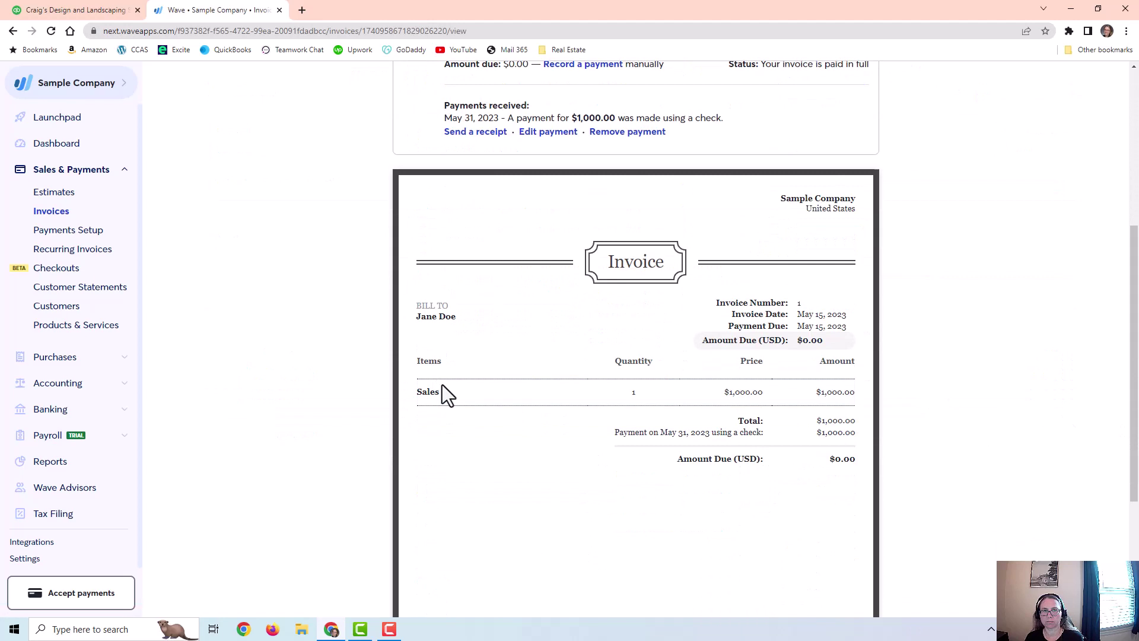
{"action": "left_click_drag", "start_coordinate": [631, 392], "coordinate": [765, 392]}
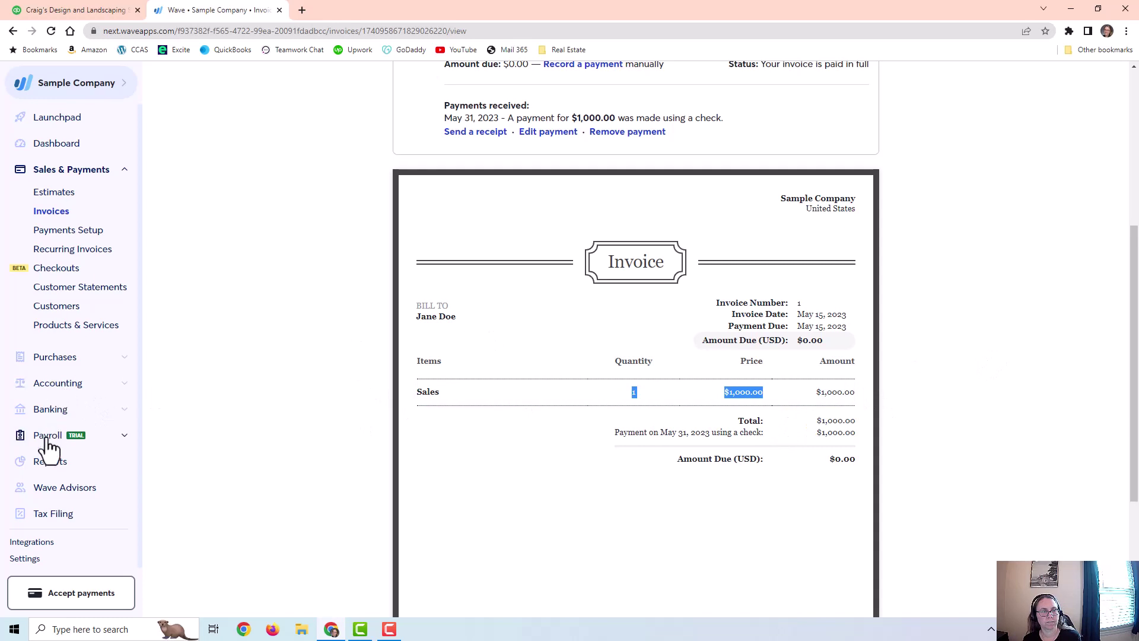
- Open the Profit & Loss Details view with $50.00 reimbursable income and expenses
{"action": "left_click", "coordinate": [45, 464]}
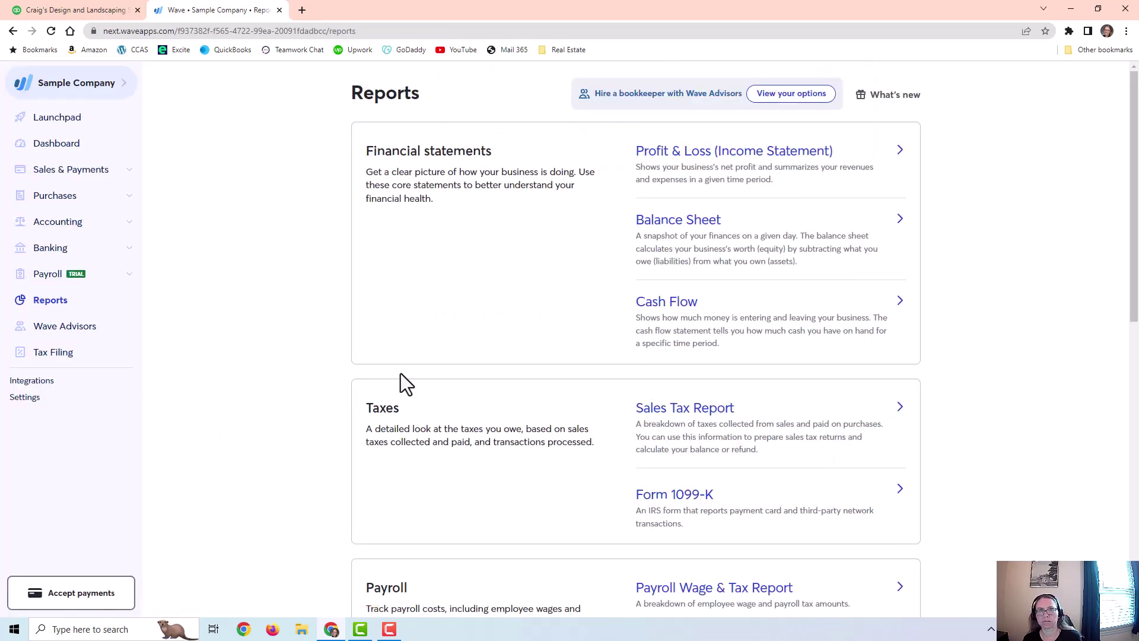
{"action": "left_click", "coordinate": [715, 155]}
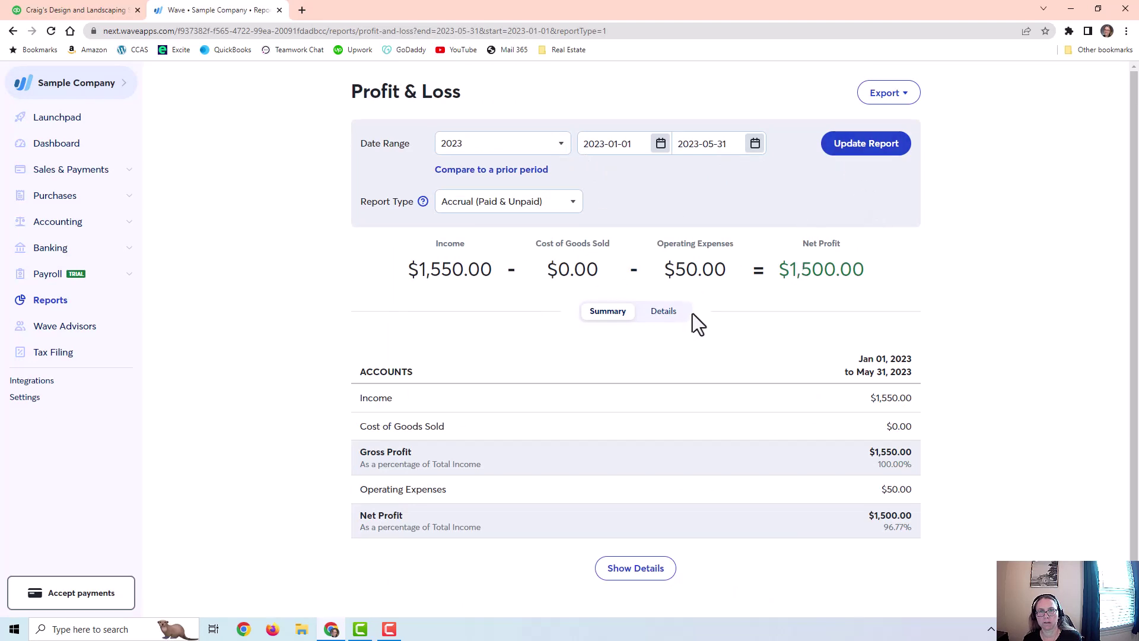
{"action": "left_click", "coordinate": [676, 312]}
{"action": "scroll", "coordinate": [985, 454], "scroll_direction": "down", "scroll_amount": 4}
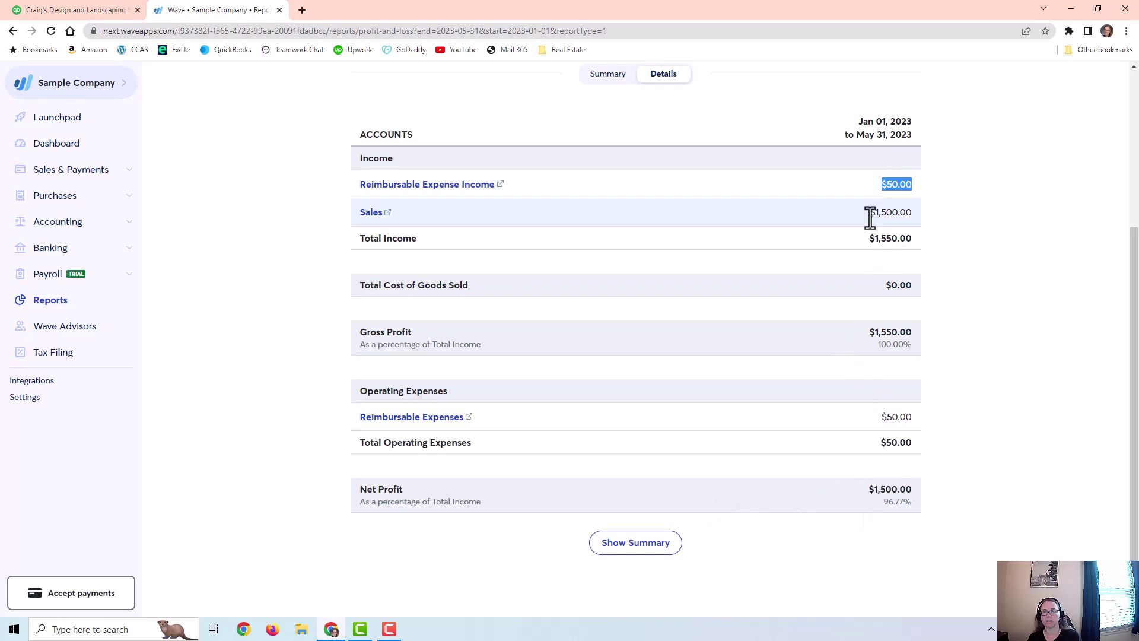
{"action": "left_click", "coordinate": [930, 211]}
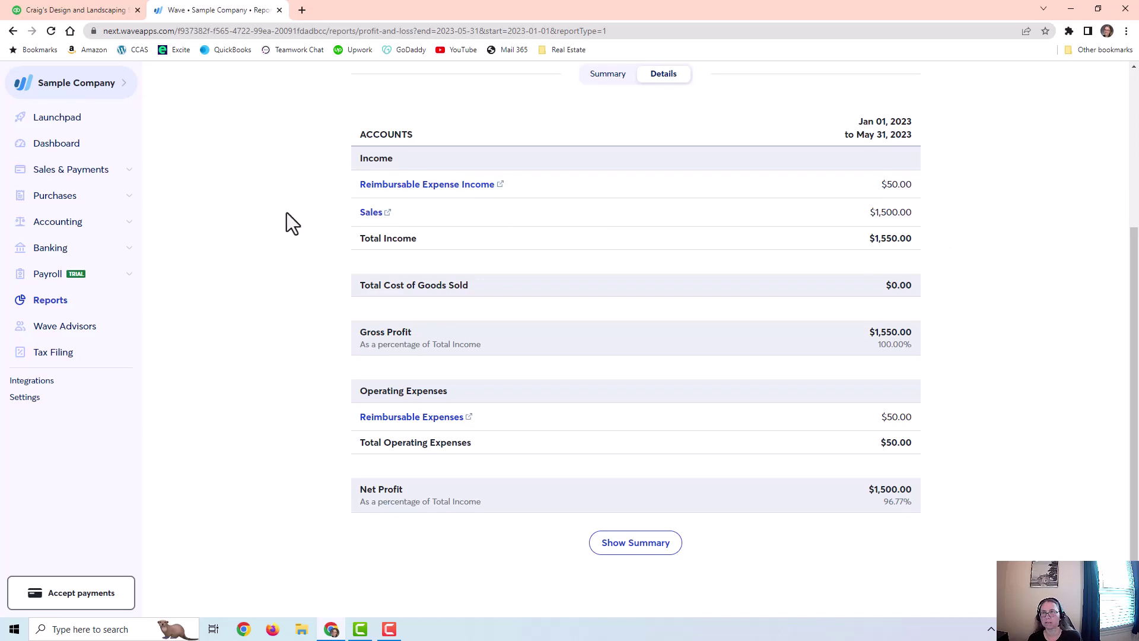
- In QuickBooks, confirm the Client Cost Advances item's income account is Client Cost Advances, leaving it unchanged
{"action": "left_click", "coordinate": [70, 10]}
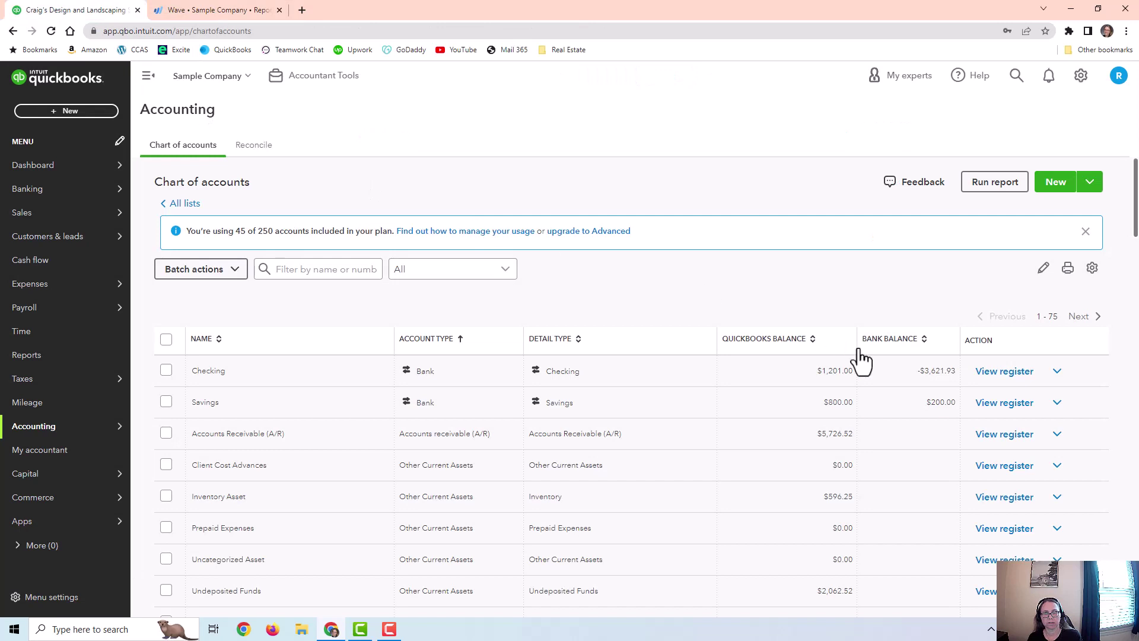
{"action": "scroll", "coordinate": [336, 379], "scroll_direction": "down", "scroll_amount": 1}
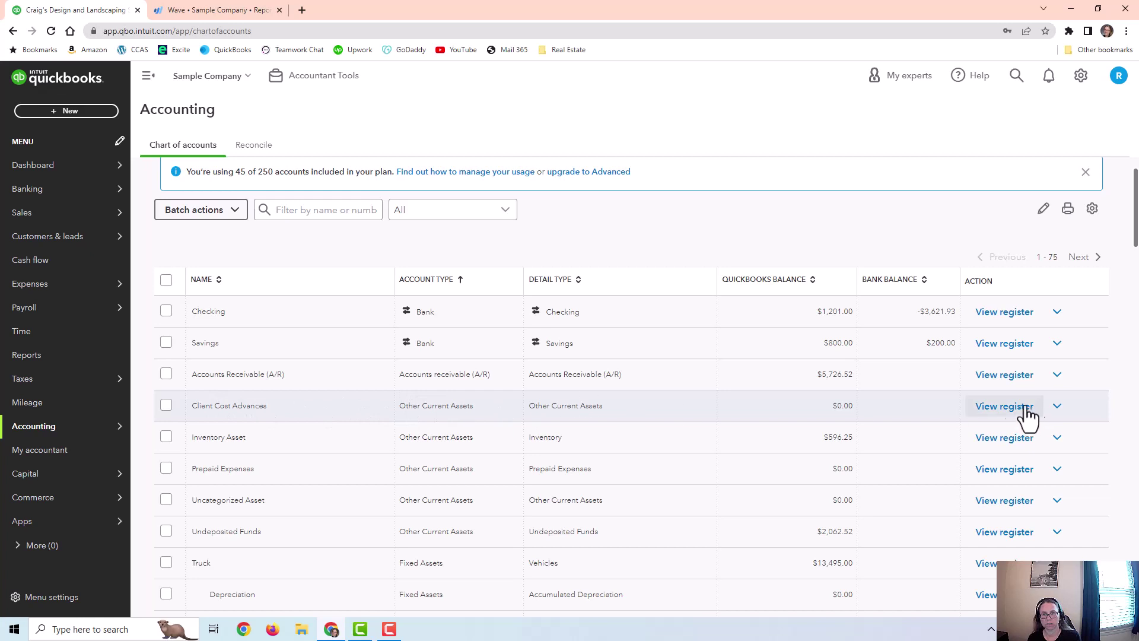
{"action": "left_click", "coordinate": [1005, 406]}
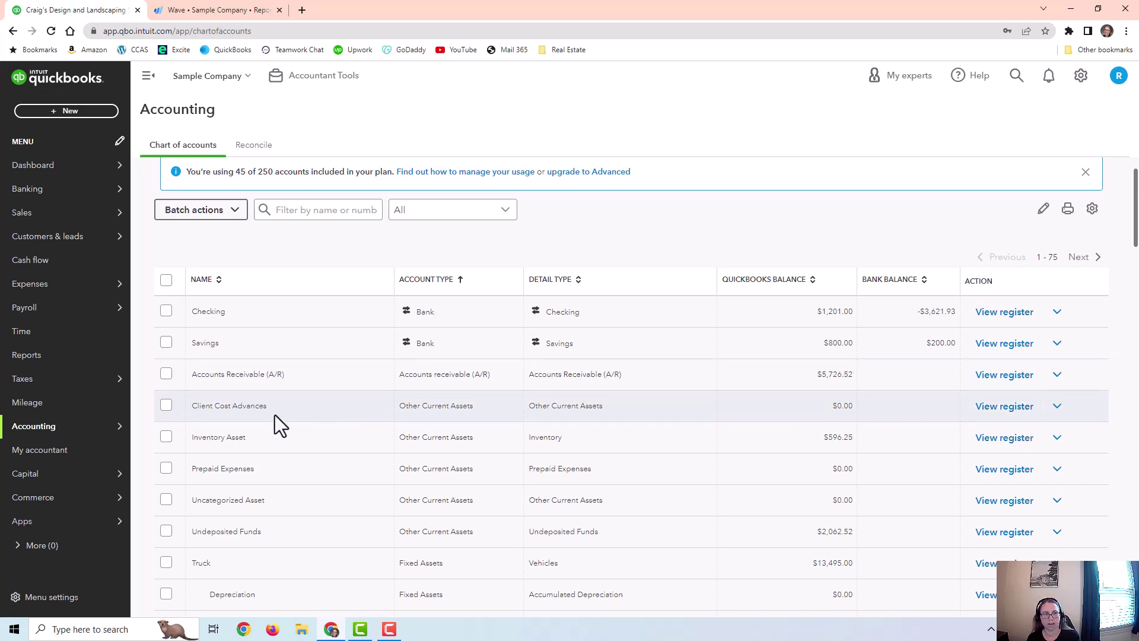
{"action": "mouse_move", "coordinate": [22, 217]}
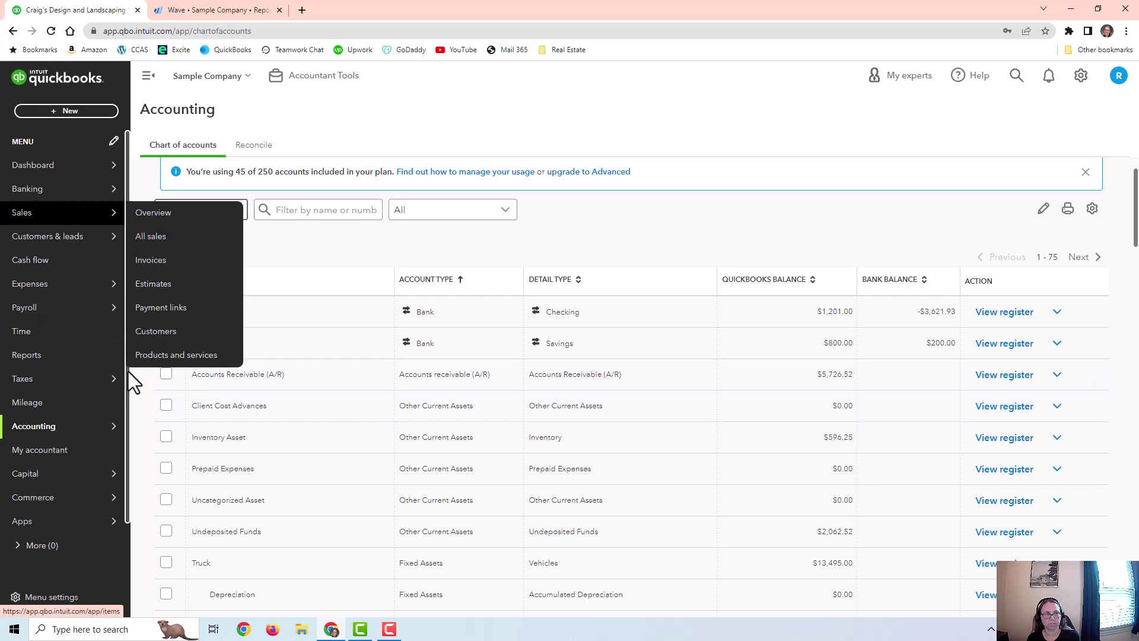
{"action": "left_click", "coordinate": [175, 355]}
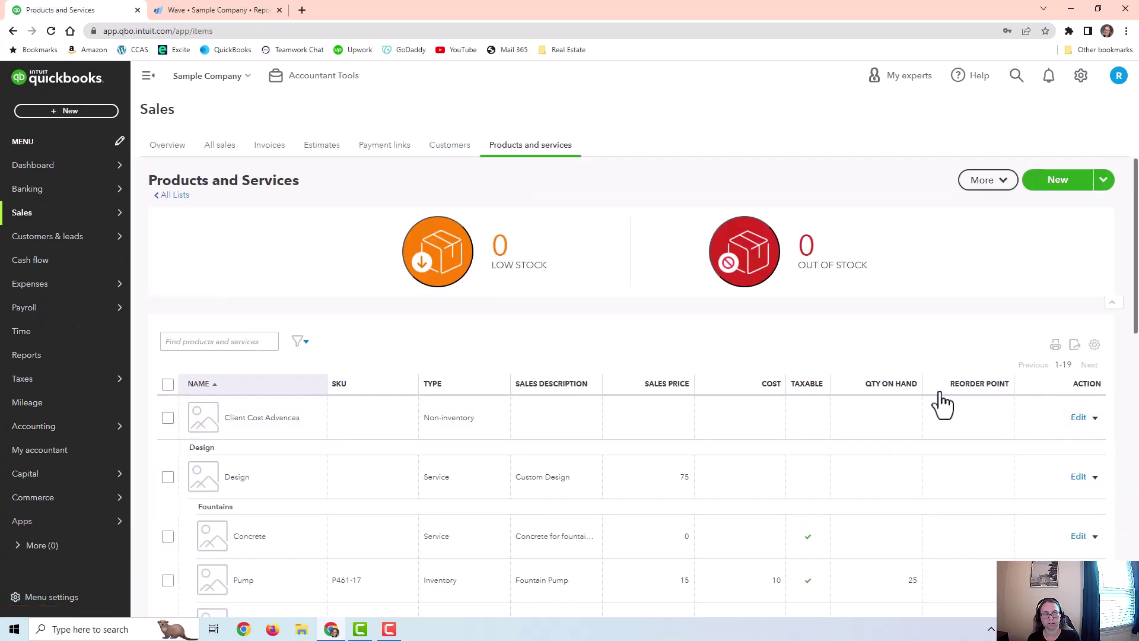
{"action": "left_click", "coordinate": [860, 415]}
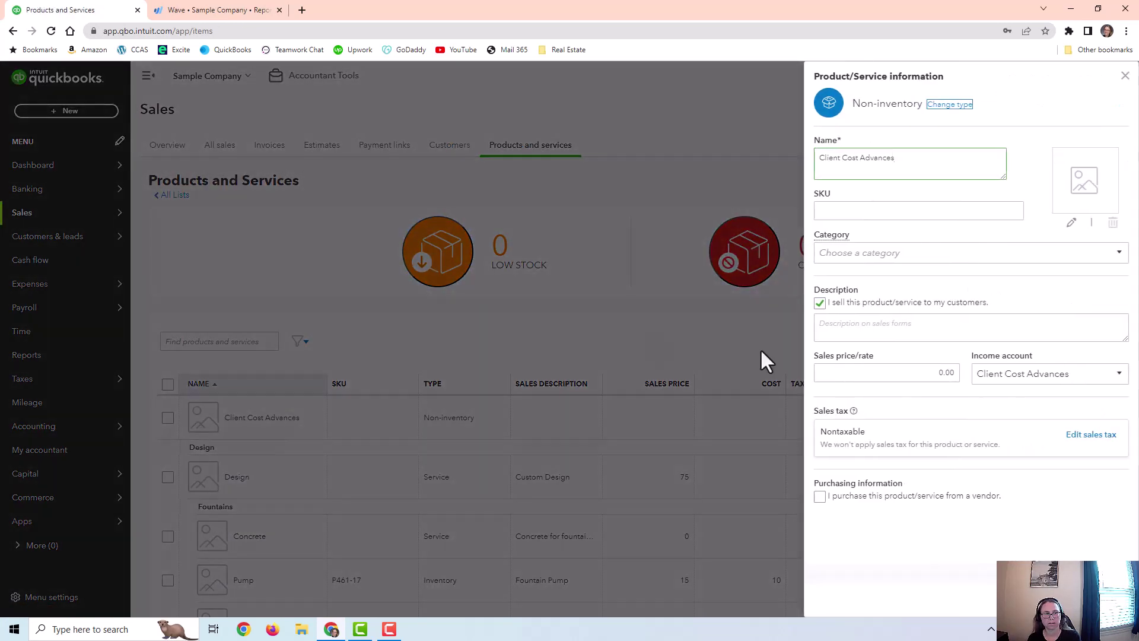
{"action": "left_click", "coordinate": [1117, 378]}
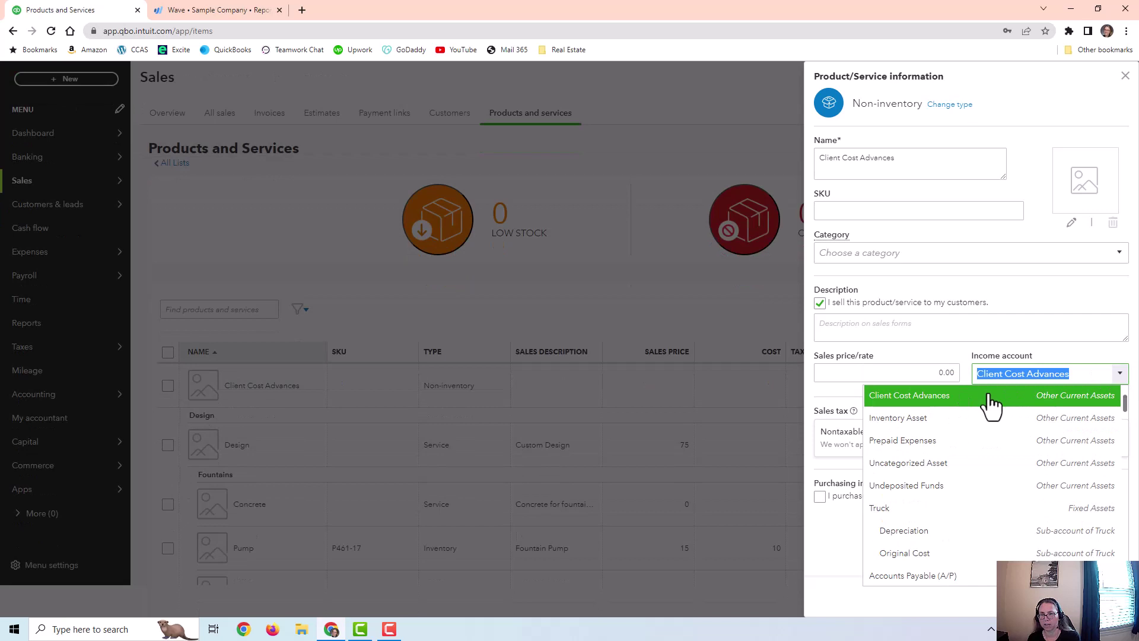
{"action": "left_click", "coordinate": [1021, 307]}
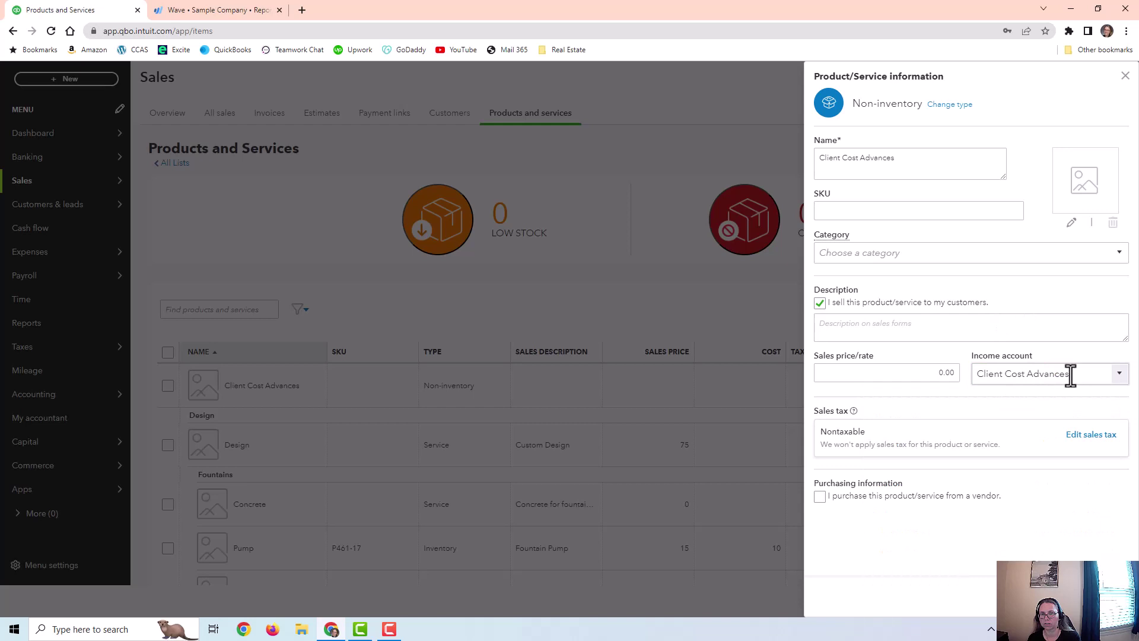
{"action": "left_click", "coordinate": [1050, 375]}
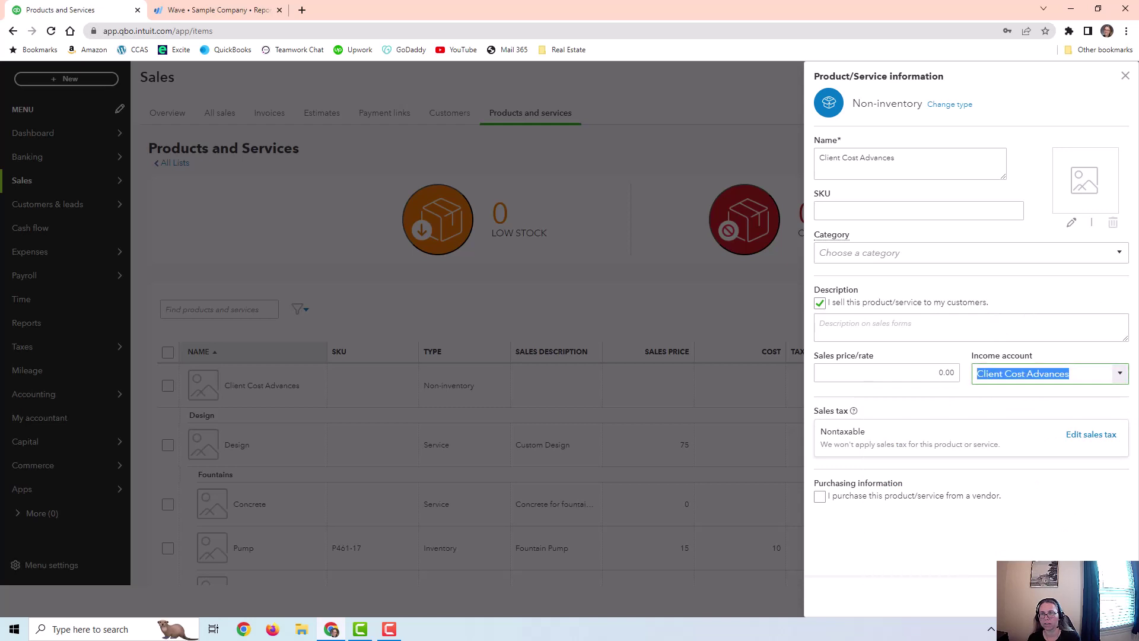
{"action": "left_click", "coordinate": [1124, 77]}
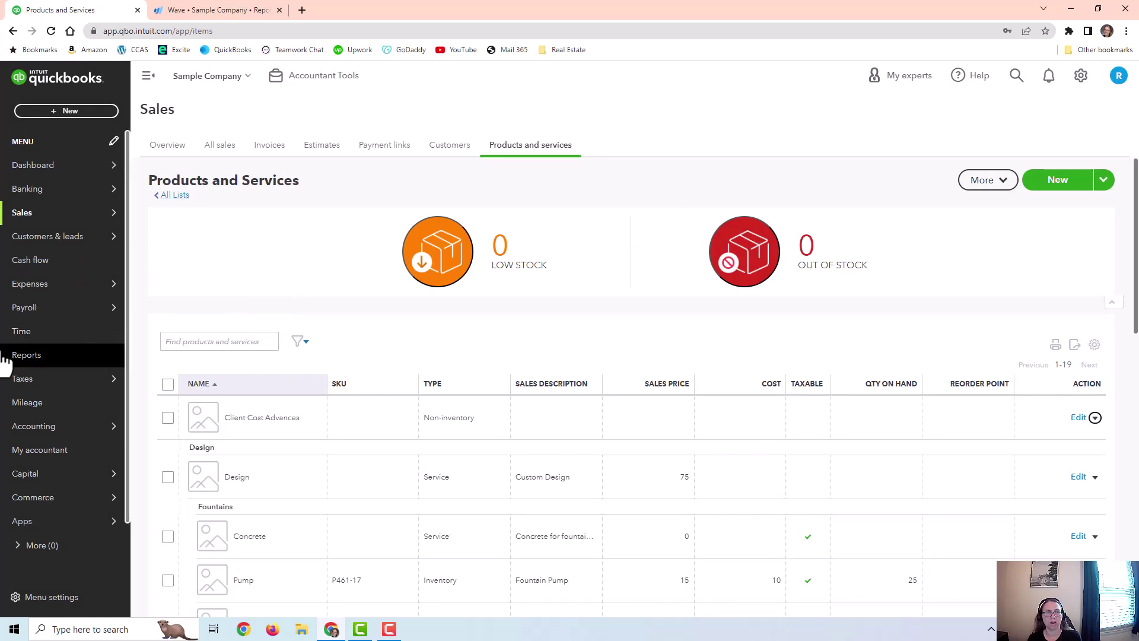
- Open the Client Cost Advances register from the chart of accounts
{"action": "mouse_move", "coordinate": [21, 430]}
{"action": "left_click", "coordinate": [172, 426]}
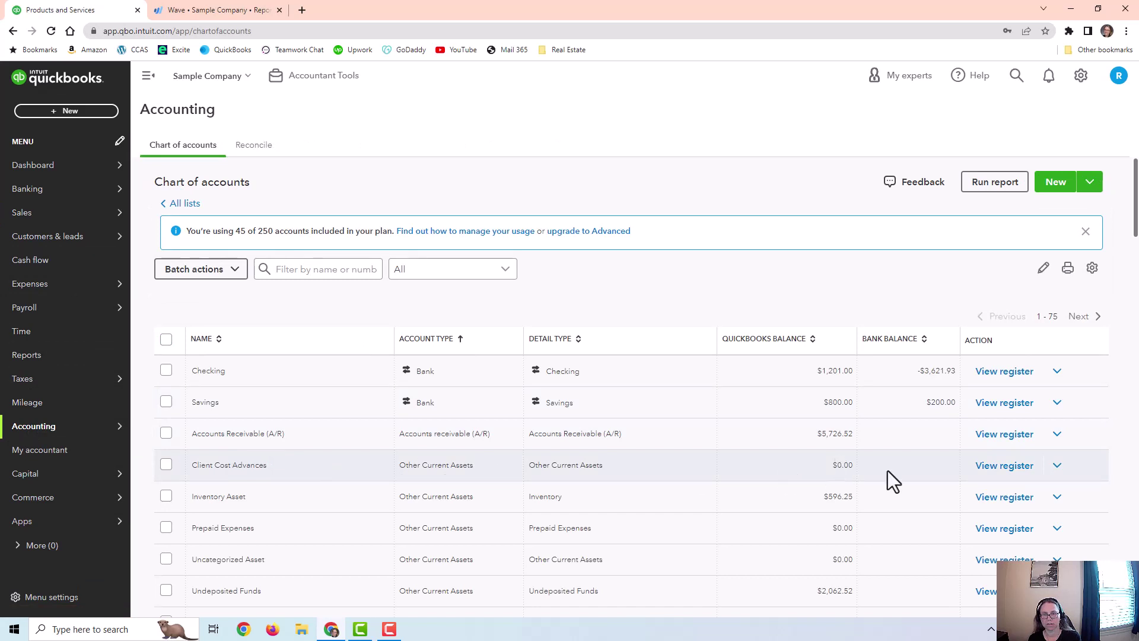
{"action": "left_click", "coordinate": [999, 469]}
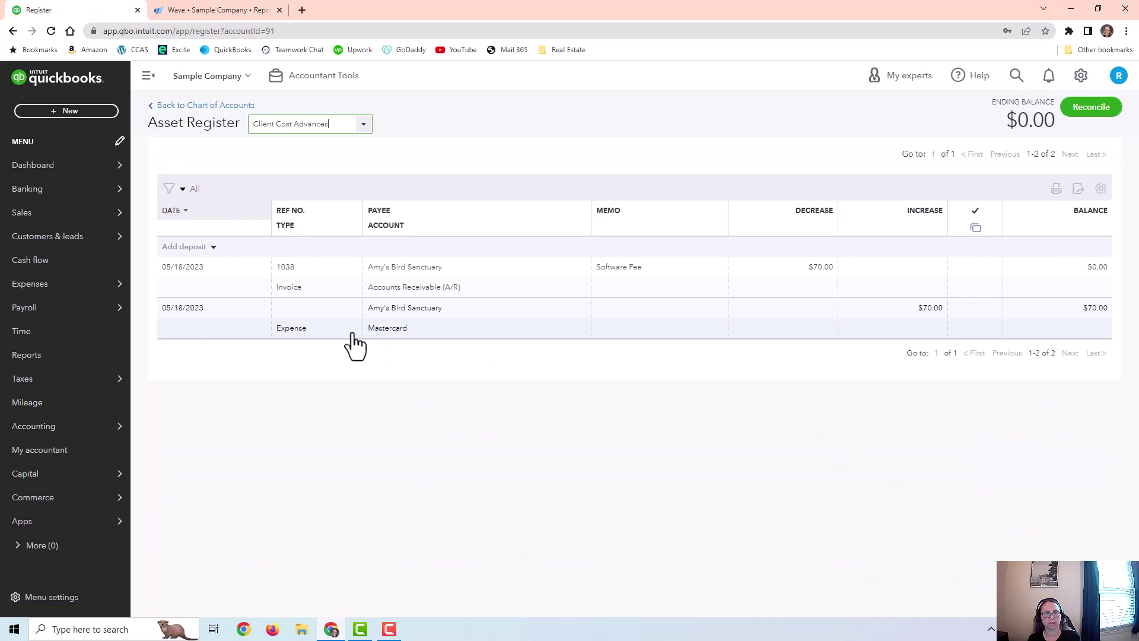
- Review the $70.00 billable Mastercard expense, leave without saving, then reopen its full form
{"action": "left_click", "coordinate": [271, 337]}
{"action": "left_click", "coordinate": [979, 363]}
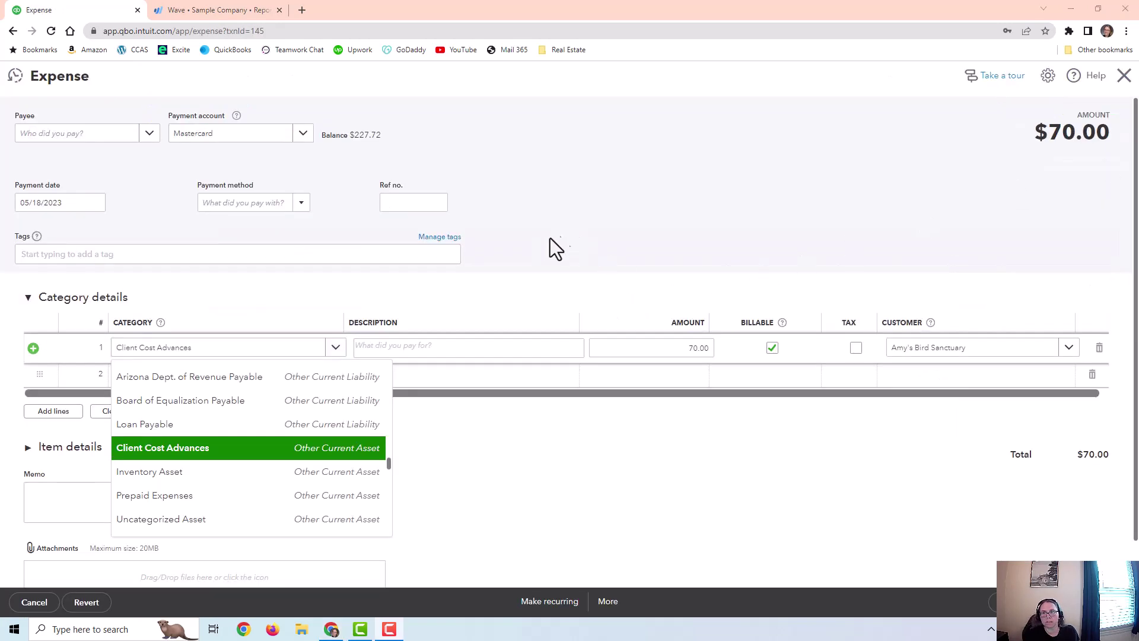
{"action": "left_click", "coordinate": [539, 249]}
{"action": "left_click", "coordinate": [229, 355]}
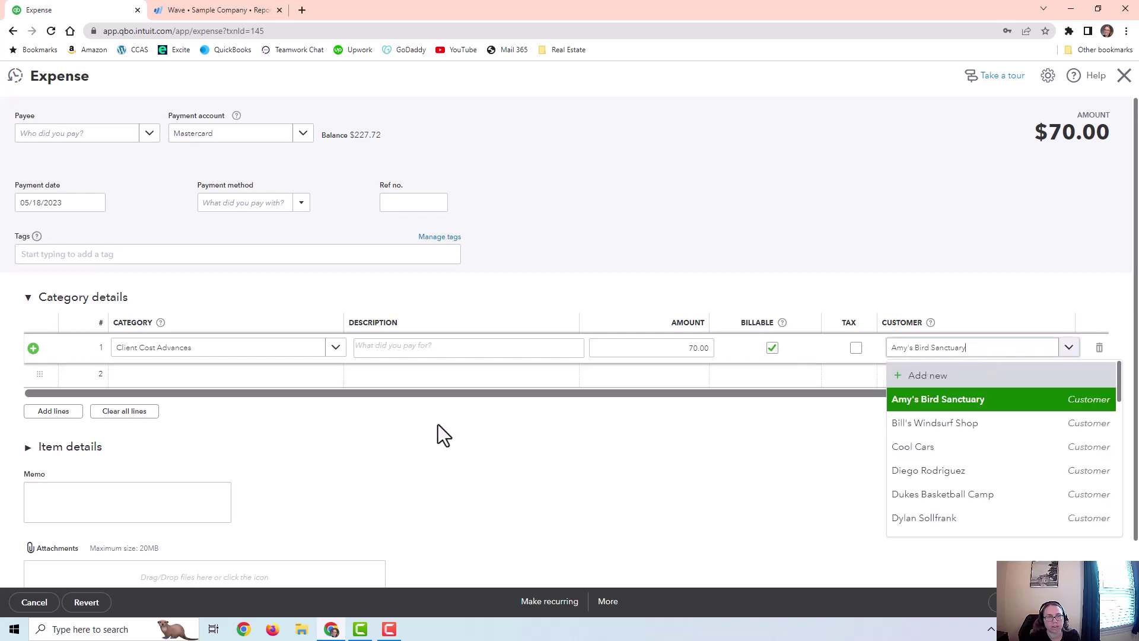
{"action": "left_click", "coordinate": [458, 428]}
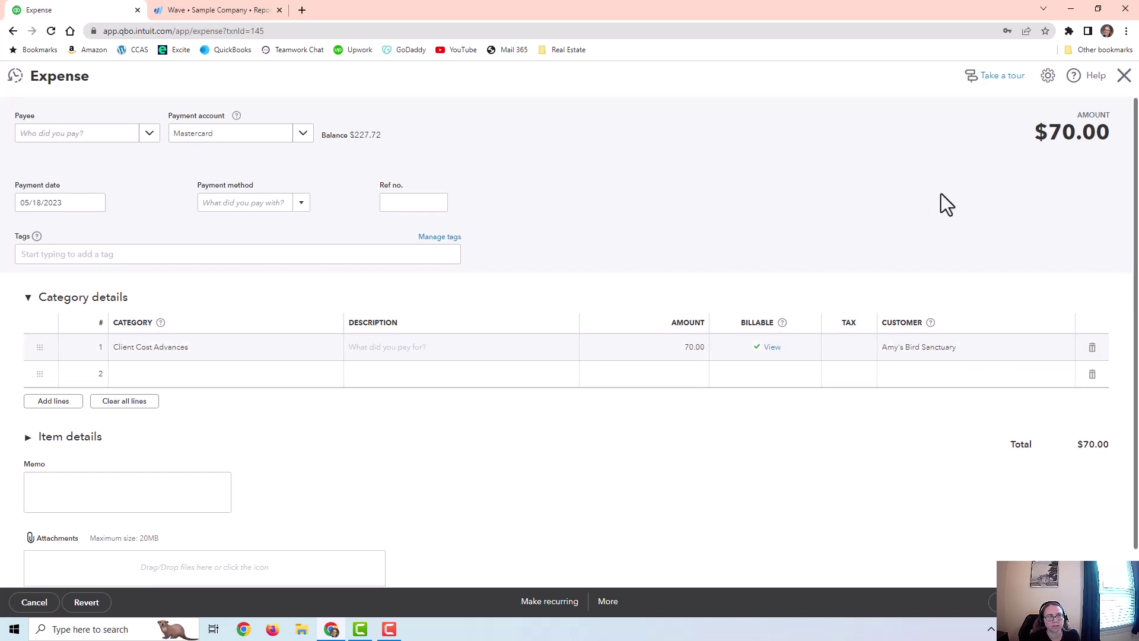
{"action": "left_click", "coordinate": [1124, 76]}
{"action": "left_click", "coordinate": [638, 353]}
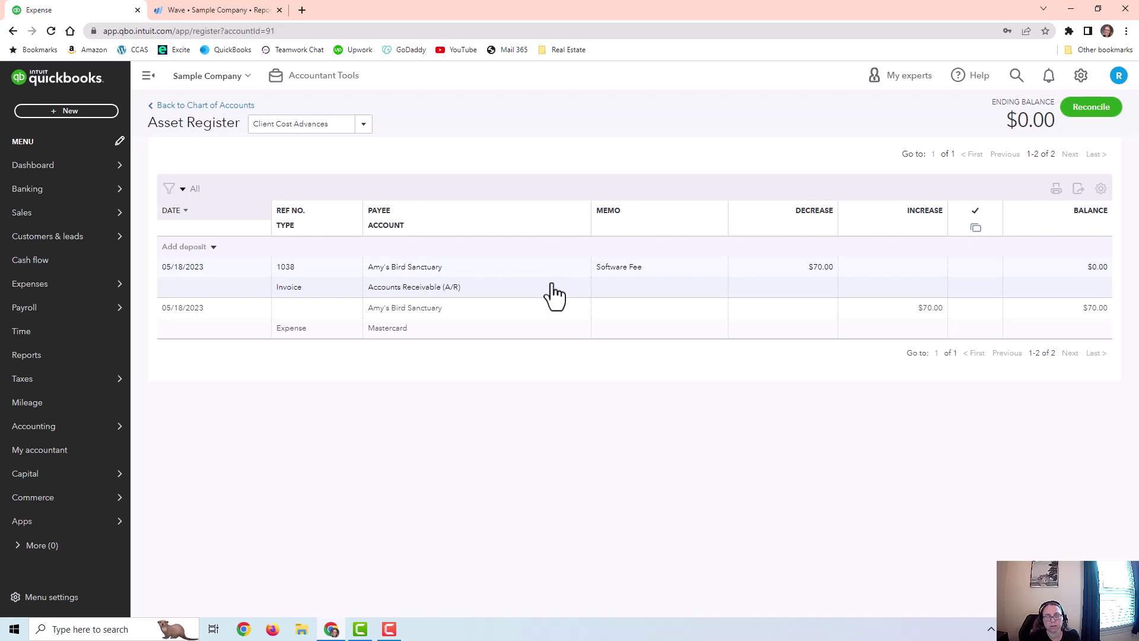
{"action": "left_click", "coordinate": [551, 332]}
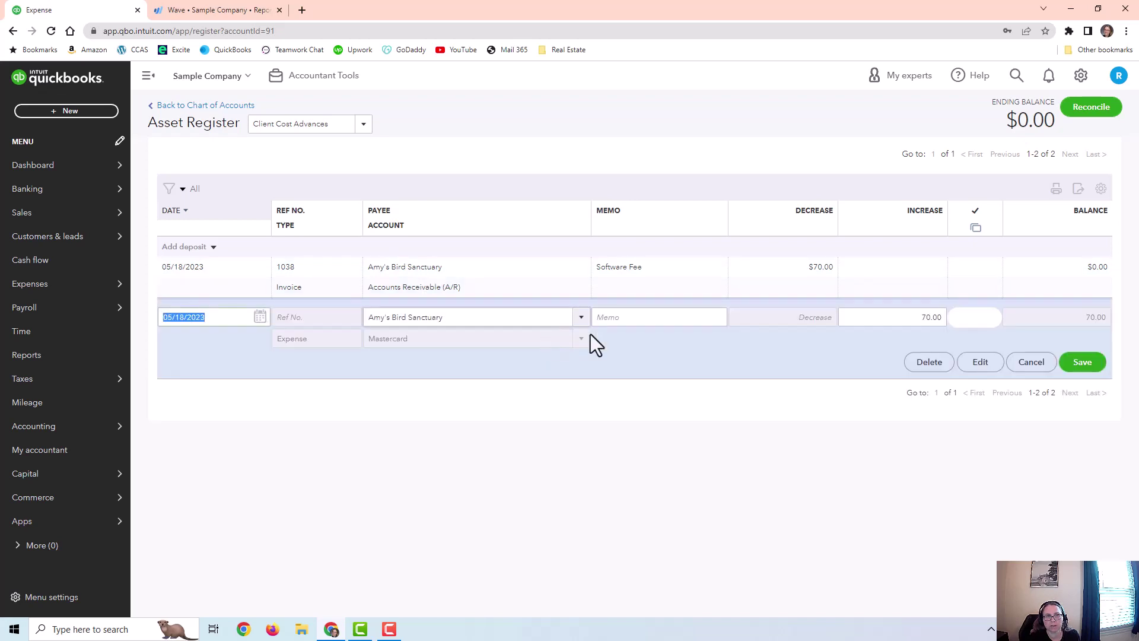
{"action": "left_click", "coordinate": [971, 369]}
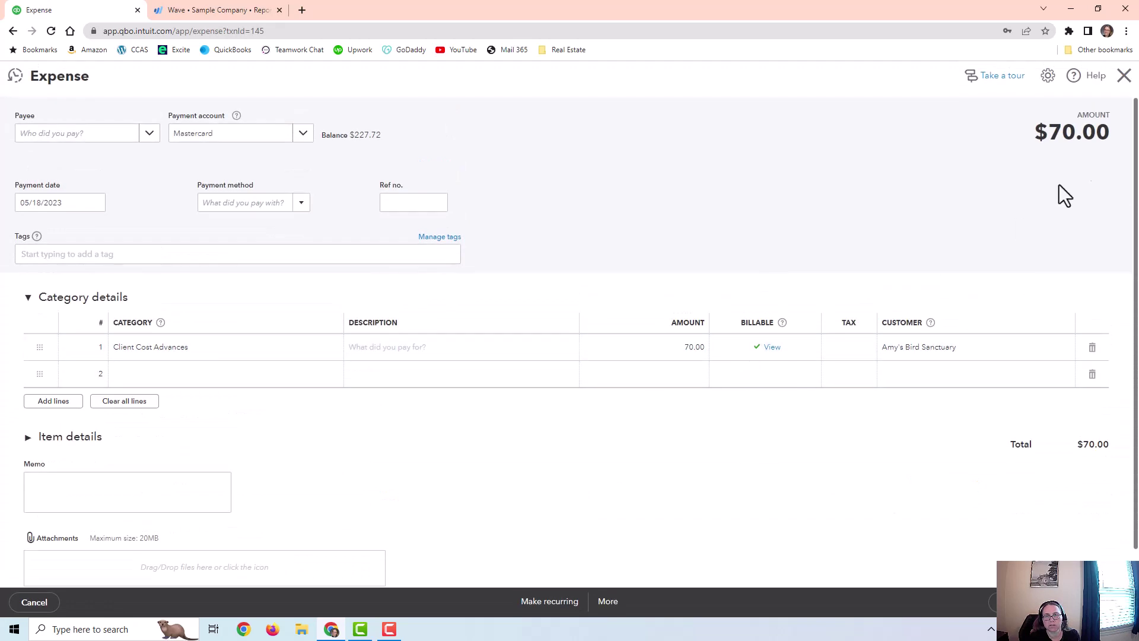
{"action": "left_click", "coordinate": [1123, 77]}
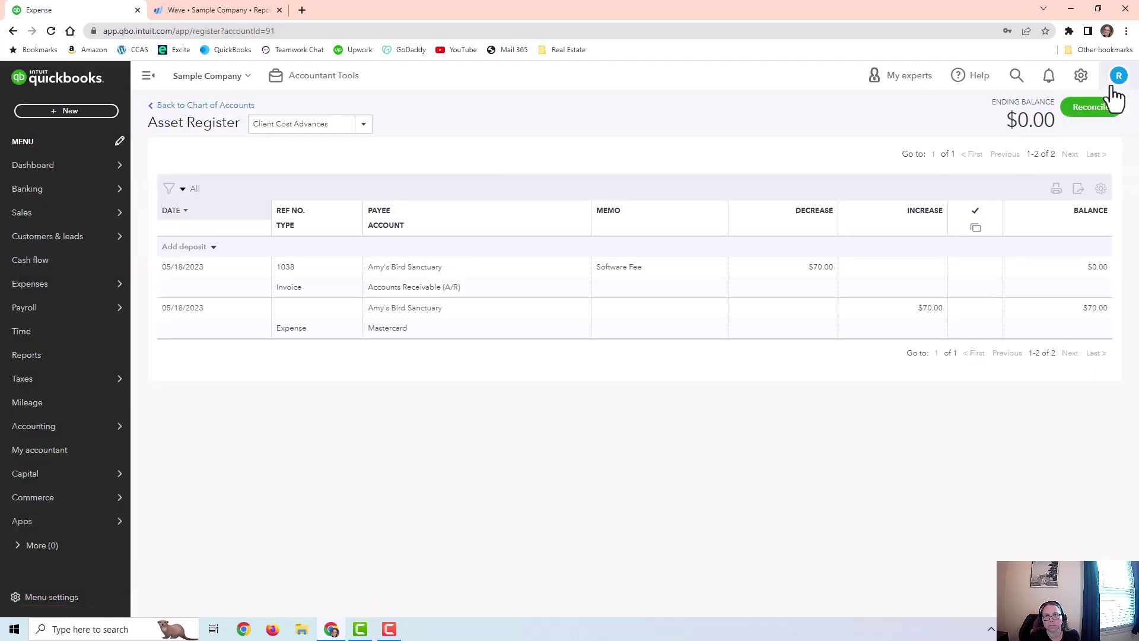
{"action": "left_click", "coordinate": [1081, 76]}
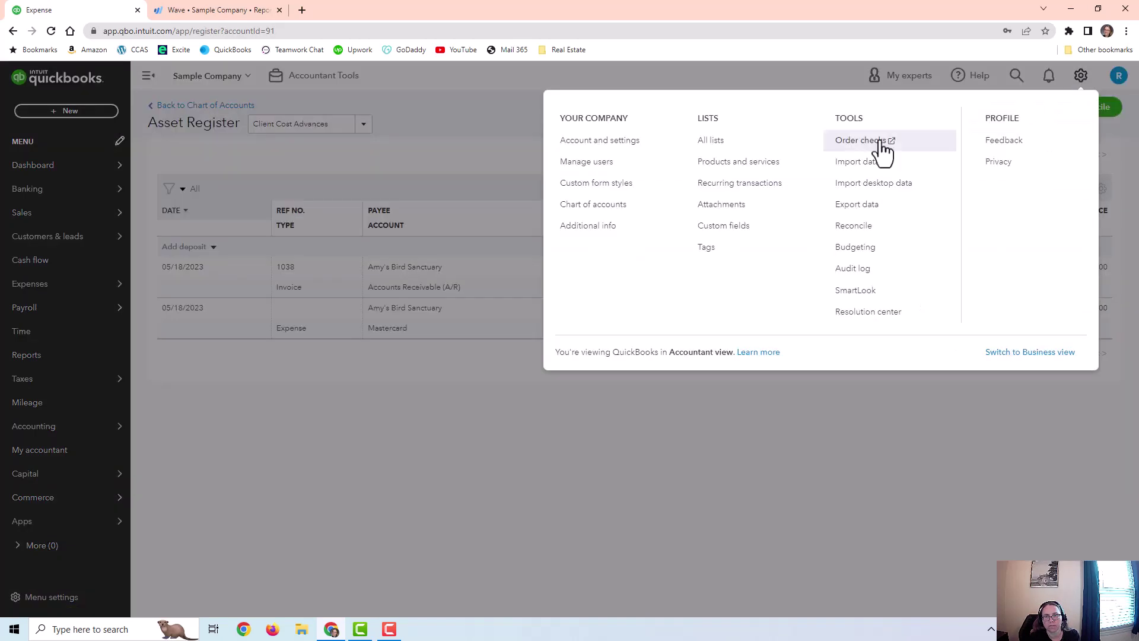
{"action": "left_click", "coordinate": [618, 151]}
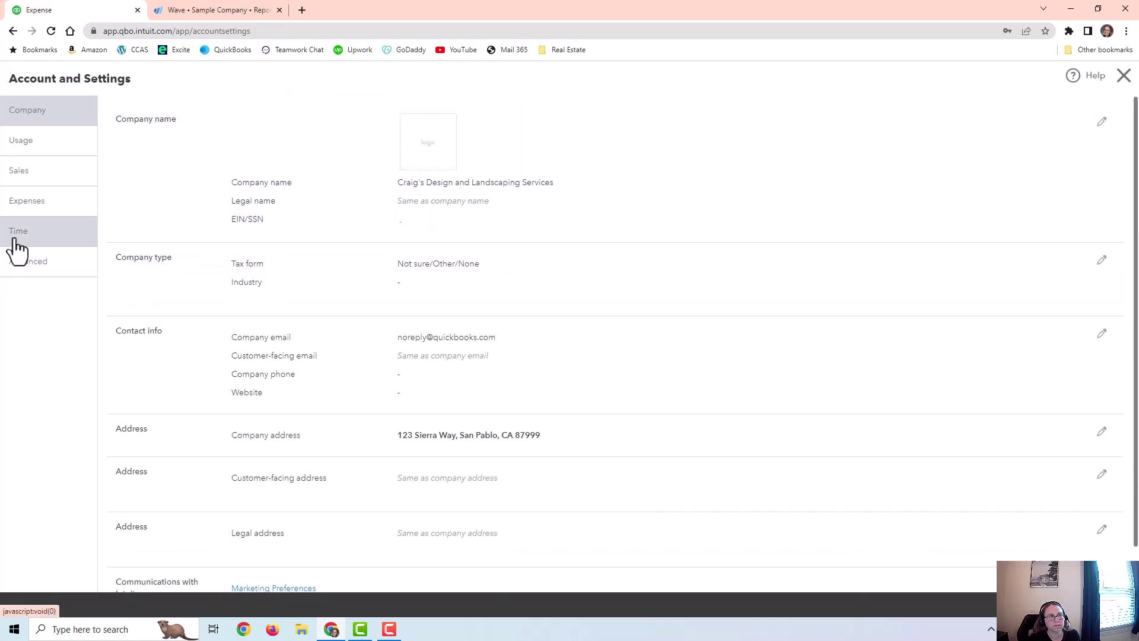
{"action": "left_click", "coordinate": [34, 208]}
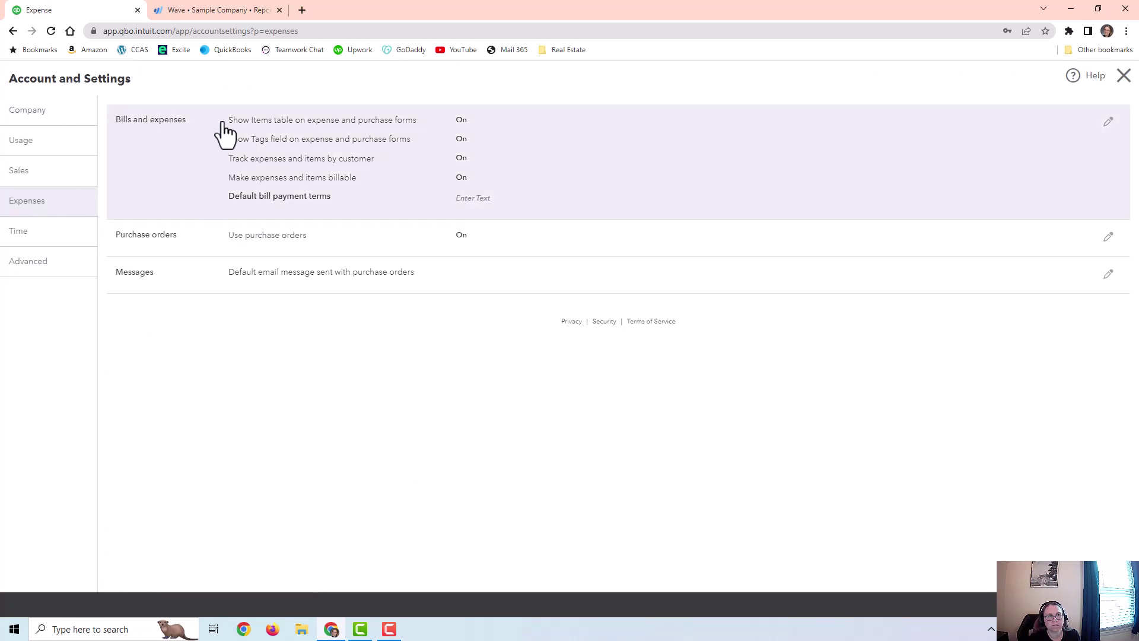
{"action": "left_click_drag", "start_coordinate": [226, 182], "coordinate": [380, 185]}
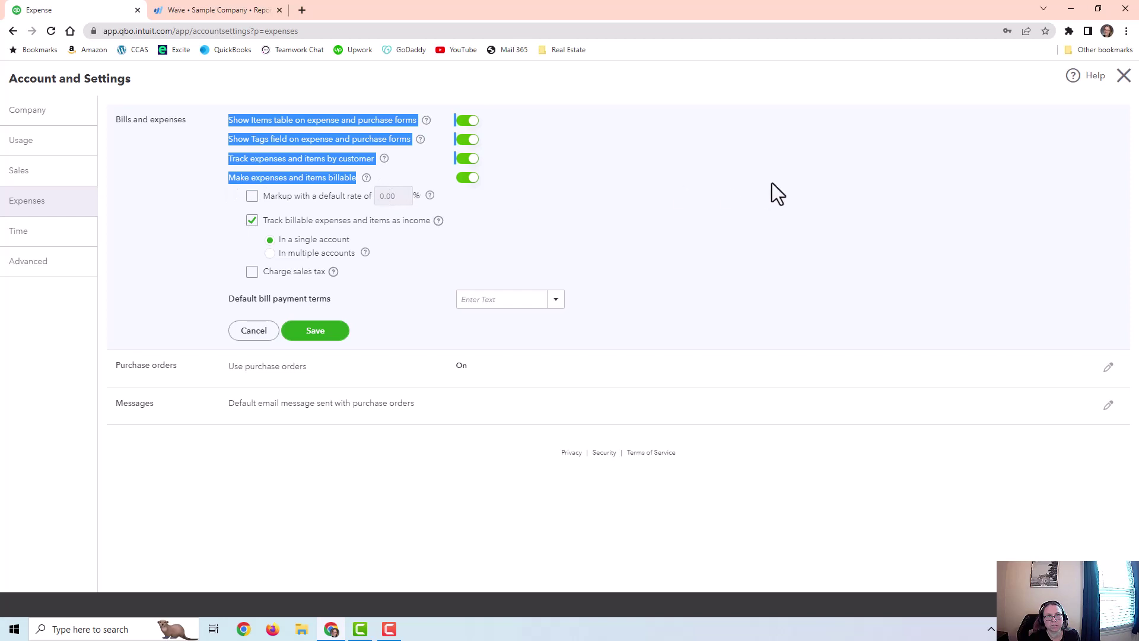
{"action": "left_click", "coordinate": [1123, 76]}
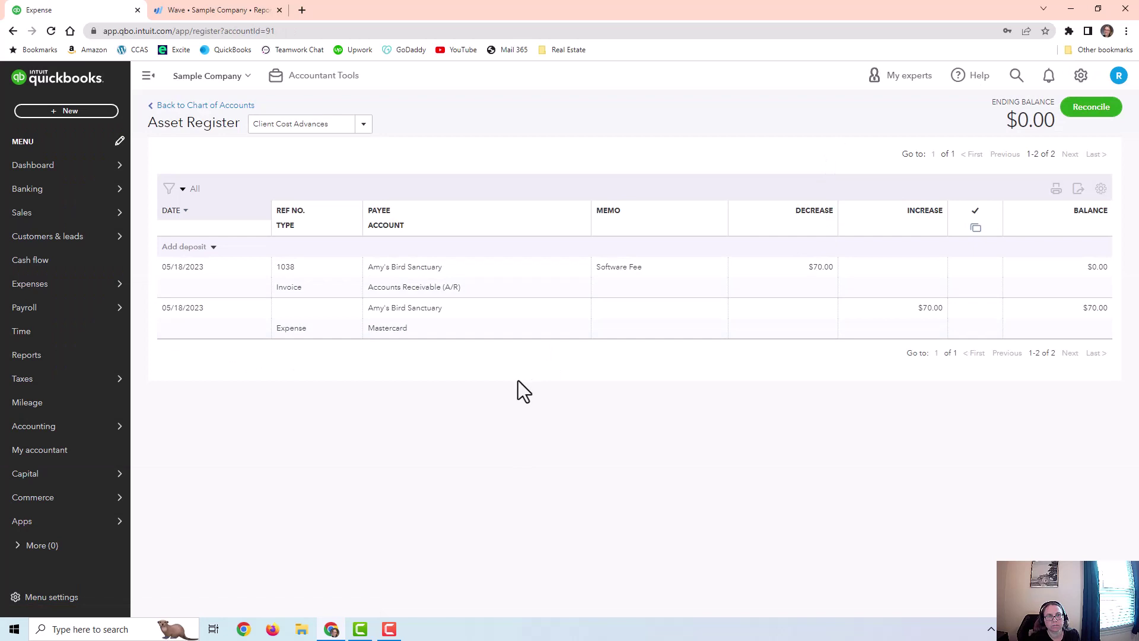
- Review the $70 billable expense form and return to the register
{"action": "left_click", "coordinate": [542, 318]}
{"action": "left_click", "coordinate": [980, 363]}
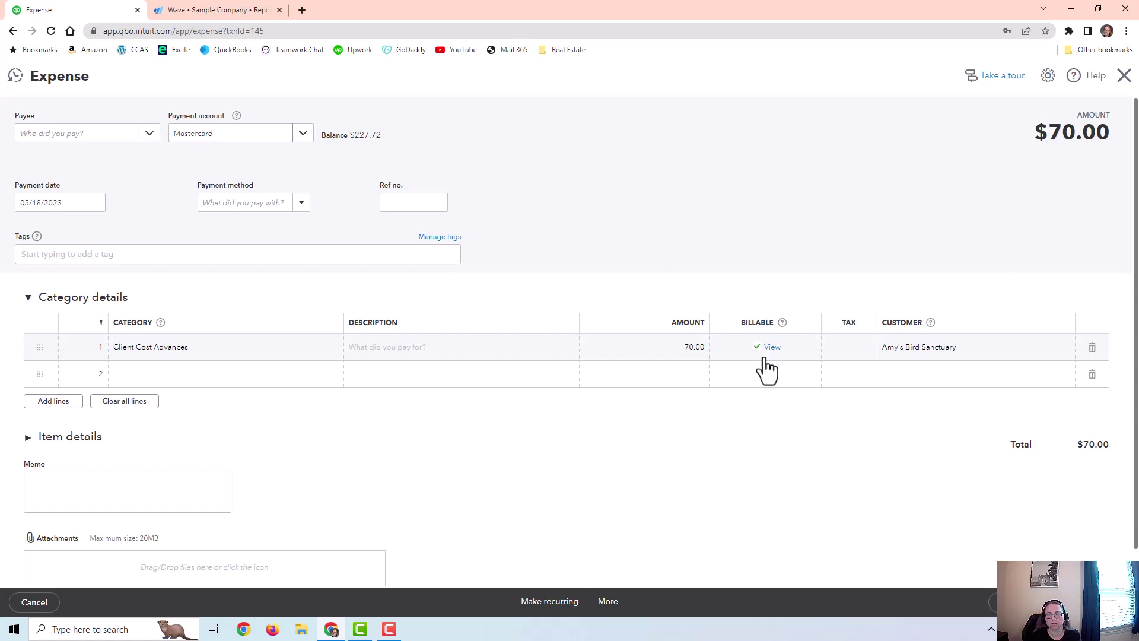
{"action": "left_click", "coordinate": [1125, 76]}
- Open customer Amy's Bird Sanctuary and review invoice 1038
{"action": "mouse_move", "coordinate": [23, 216]}
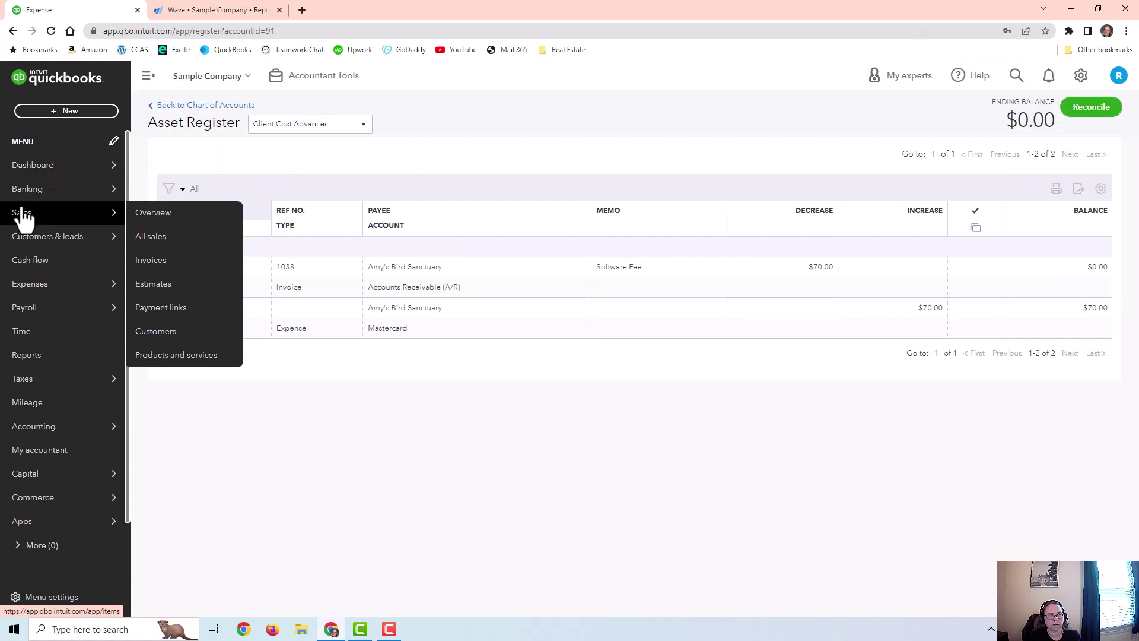
{"action": "left_click", "coordinate": [170, 333]}
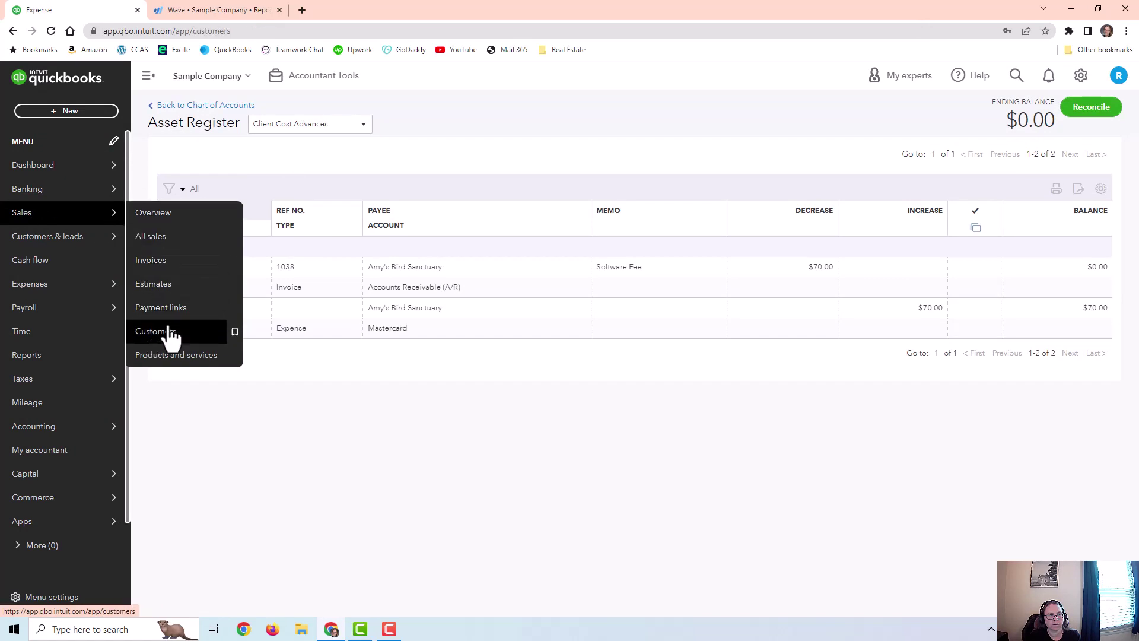
{"action": "left_click", "coordinate": [224, 387]}
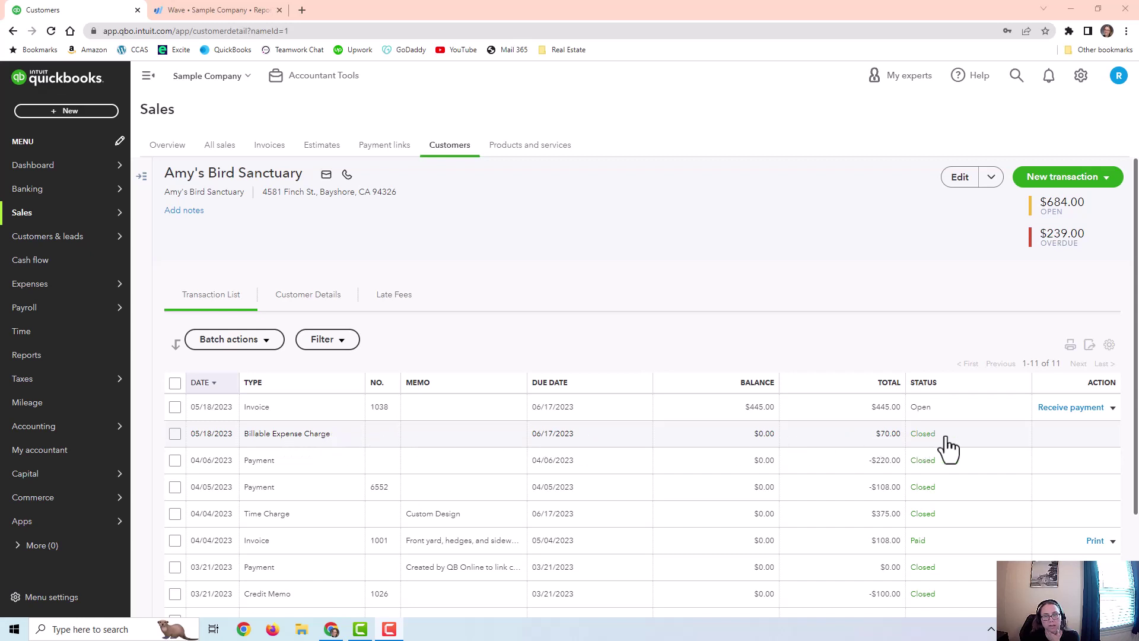
{"action": "left_click", "coordinate": [444, 410]}
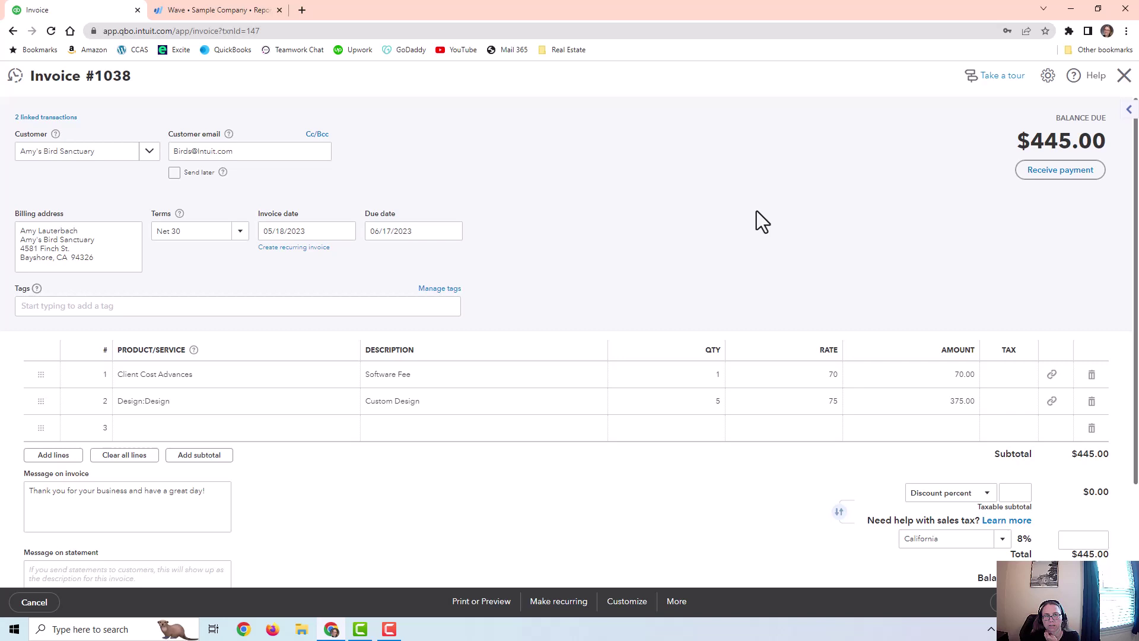
{"action": "left_click", "coordinate": [1125, 75]}
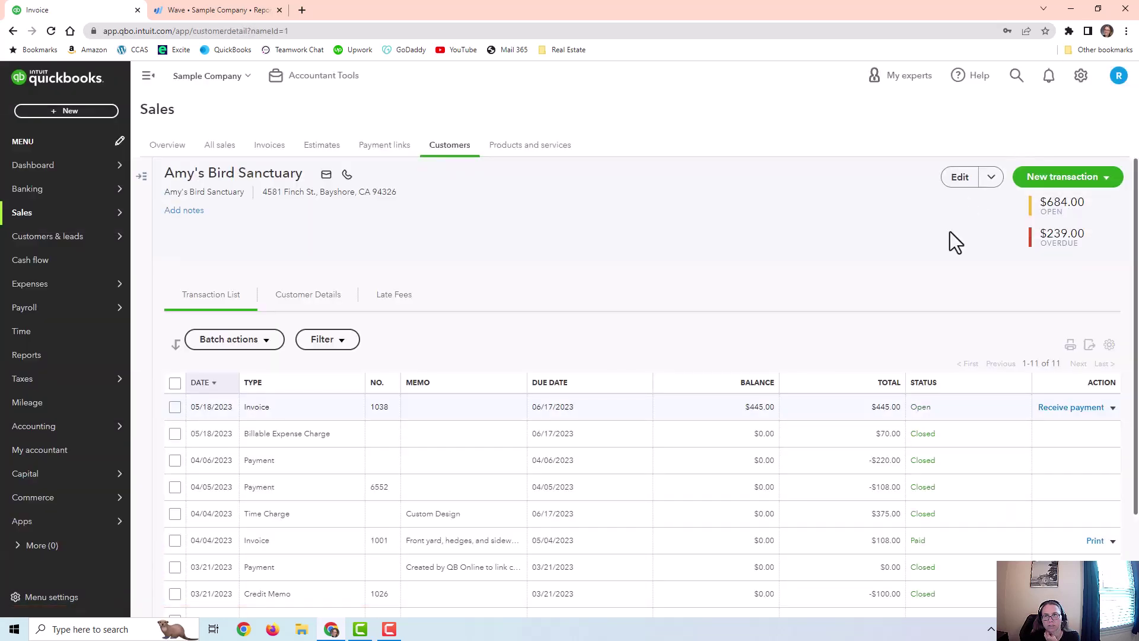
- Visit the chart of accounts, then return to Amy's Bird Sanctuary's transaction list
{"action": "mouse_move", "coordinate": [48, 439]}
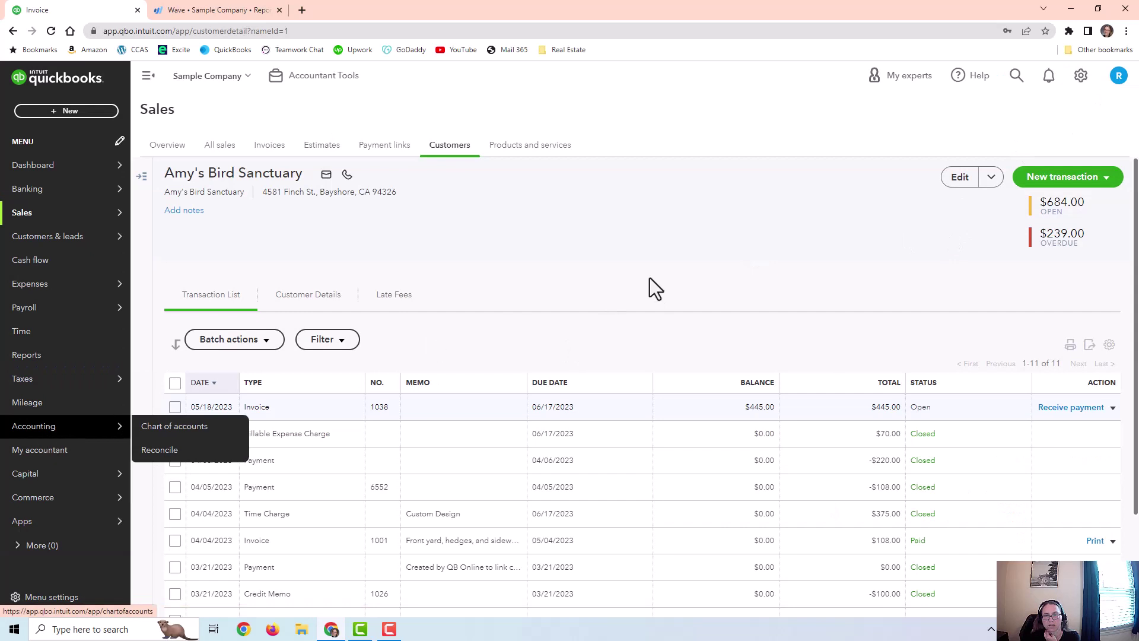
{"action": "left_click", "coordinate": [24, 426]}
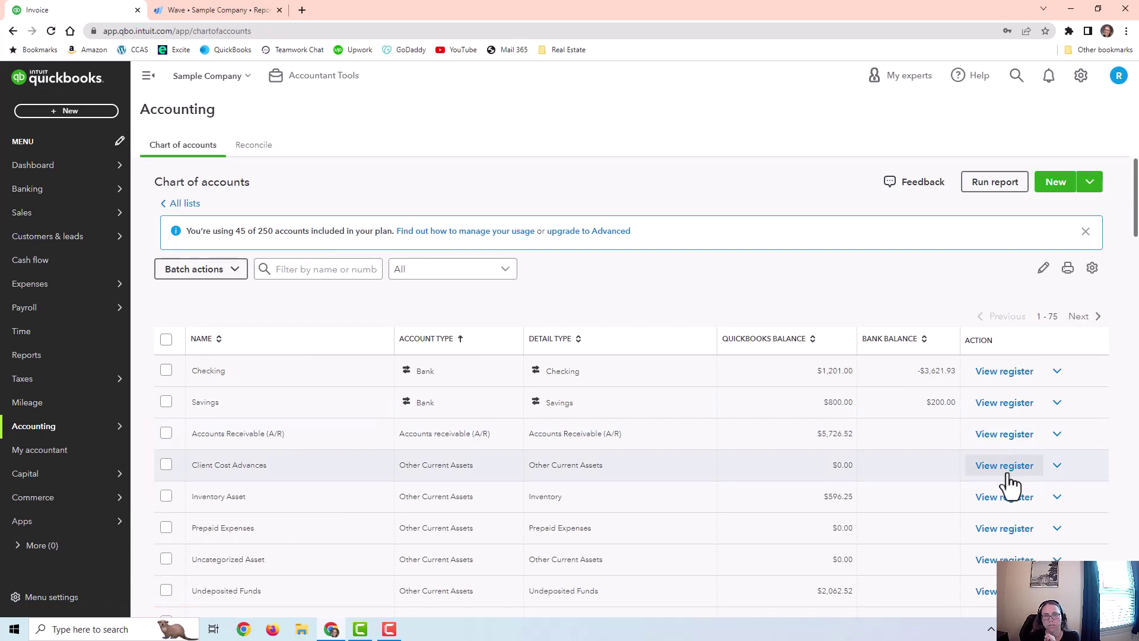
{"action": "mouse_move", "coordinate": [30, 221]}
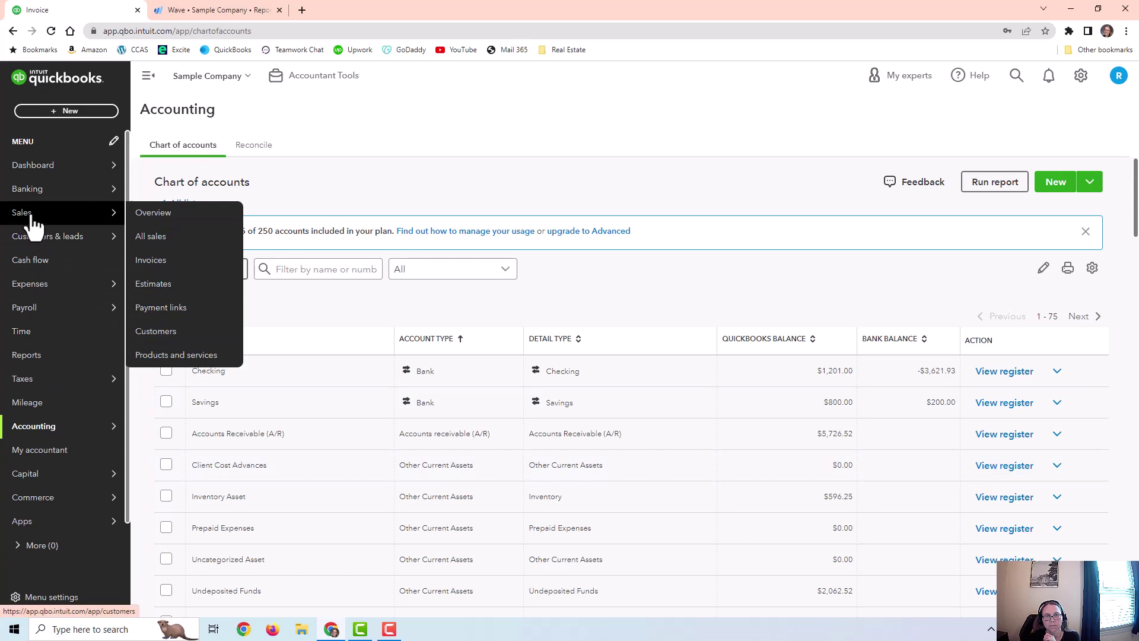
{"action": "left_click", "coordinate": [30, 219]}
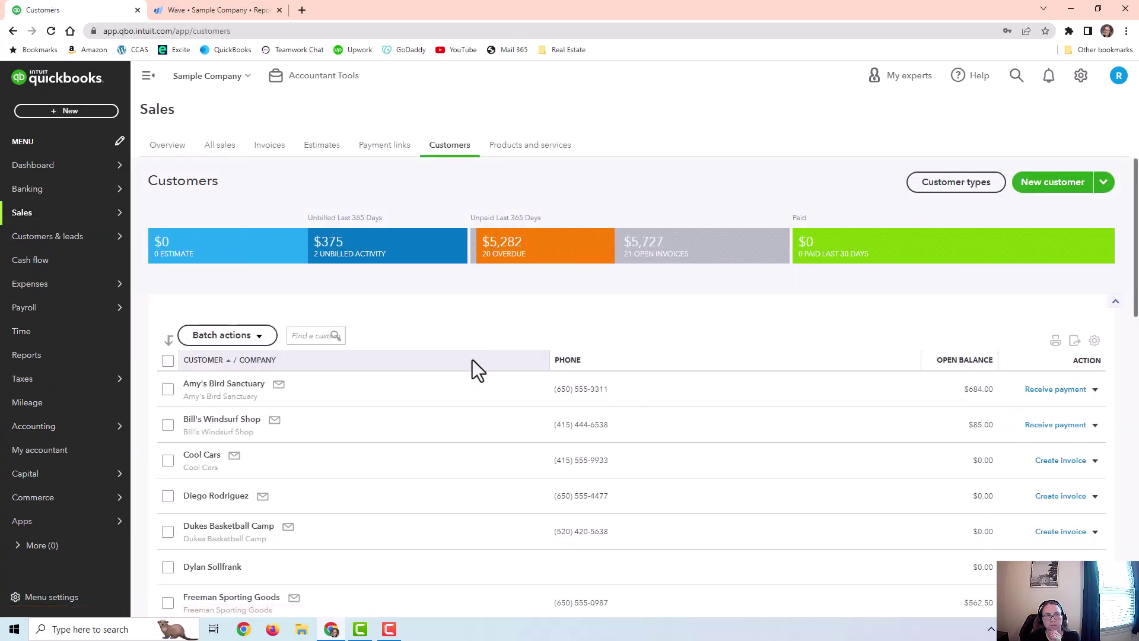
{"action": "left_click", "coordinate": [206, 386]}
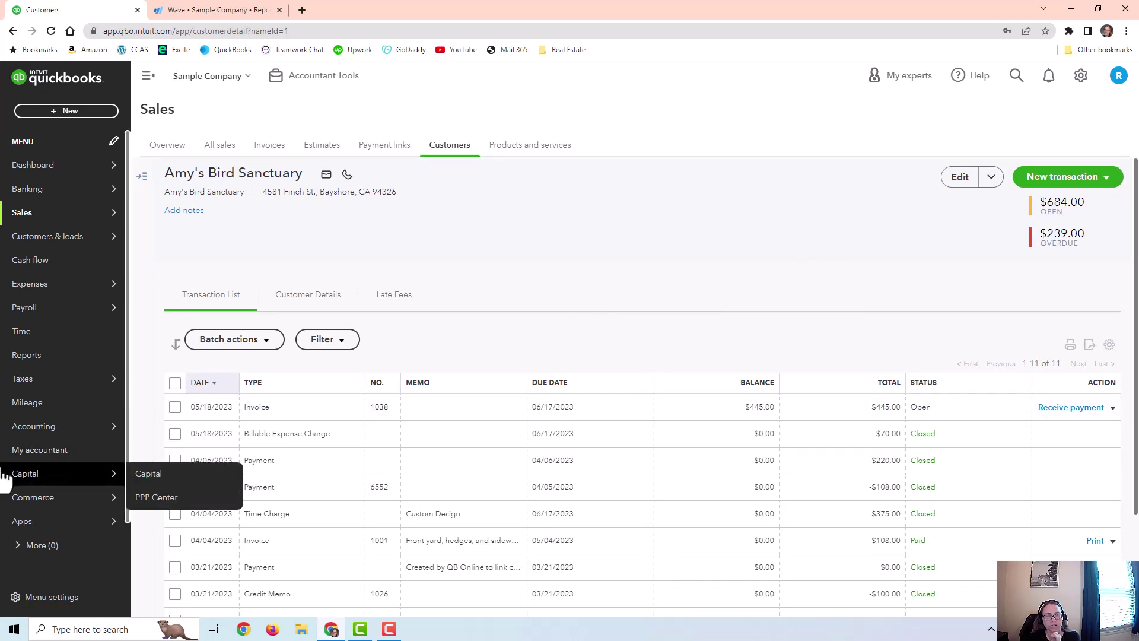
- Open the Profit and Loss report and scroll through it
{"action": "left_click", "coordinate": [13, 358]}
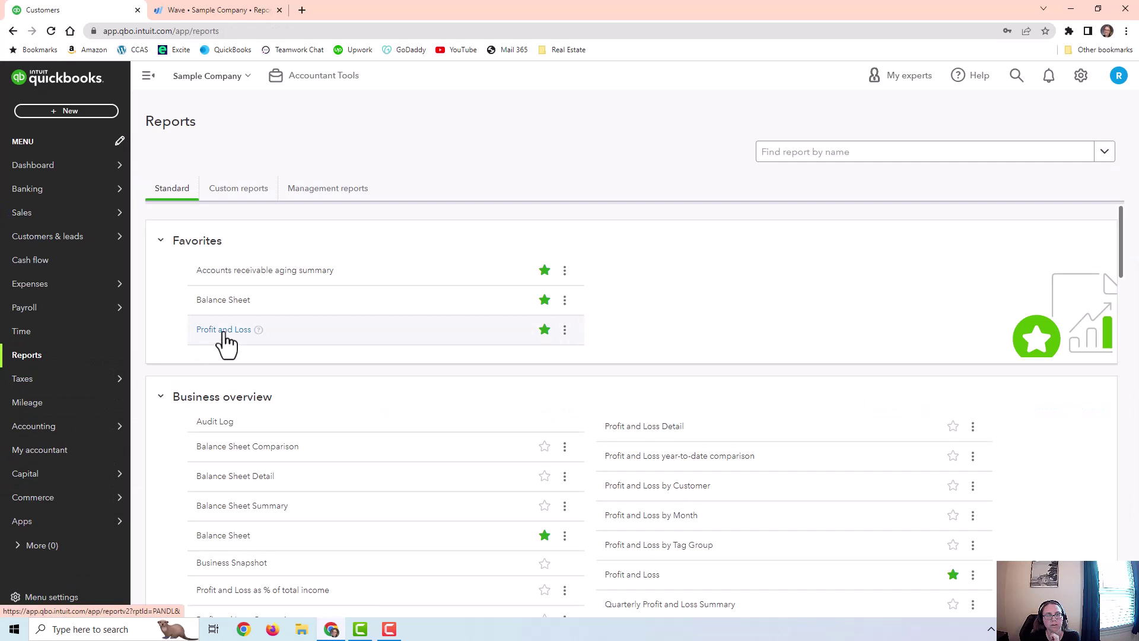
{"action": "left_click", "coordinate": [223, 331]}
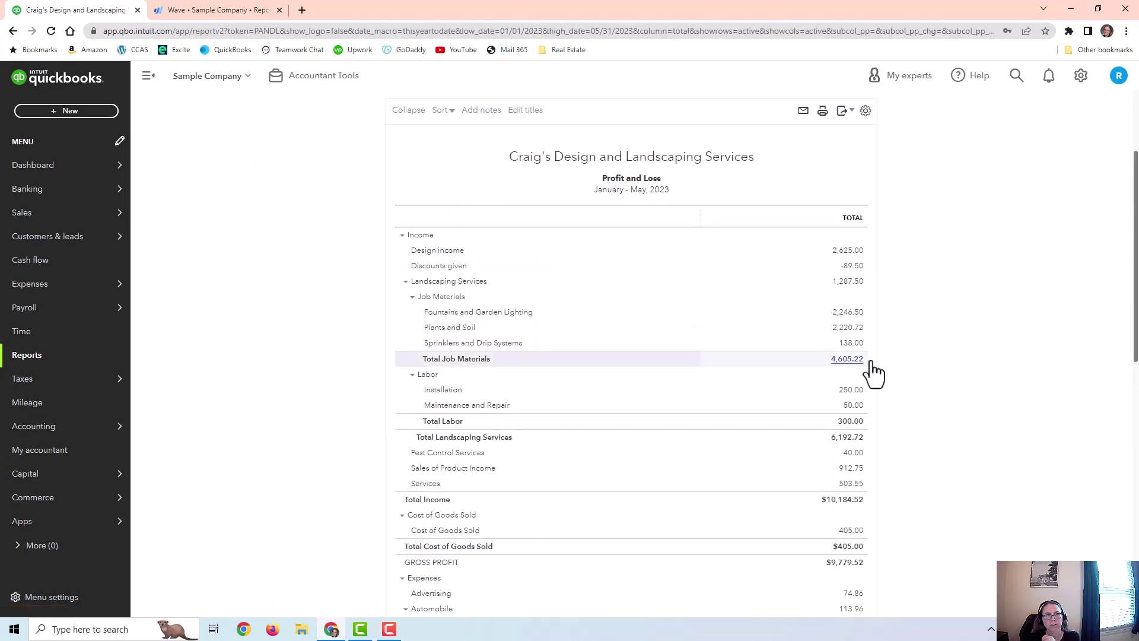
{"action": "scroll", "coordinate": [837, 552], "scroll_direction": "down", "scroll_amount": 1}
{"action": "scroll", "coordinate": [844, 586], "scroll_direction": "down", "scroll_amount": 2}
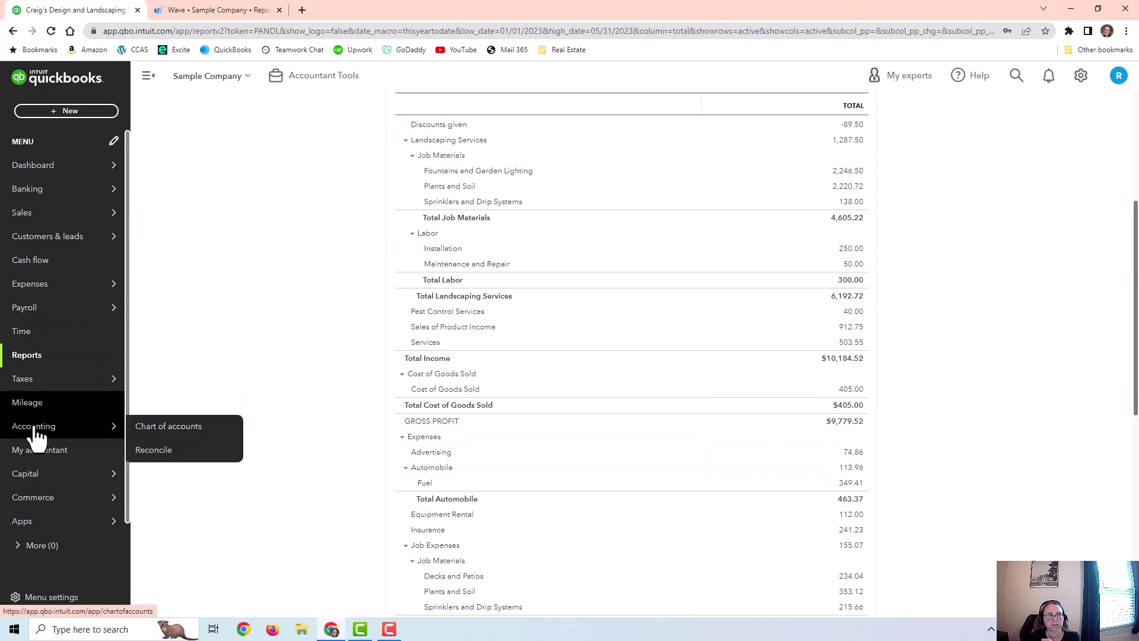
- Open the Balance Sheet showing Client Cost Advances at 0.00 and $23,881.29 total assets
{"action": "left_click", "coordinate": [27, 356]}
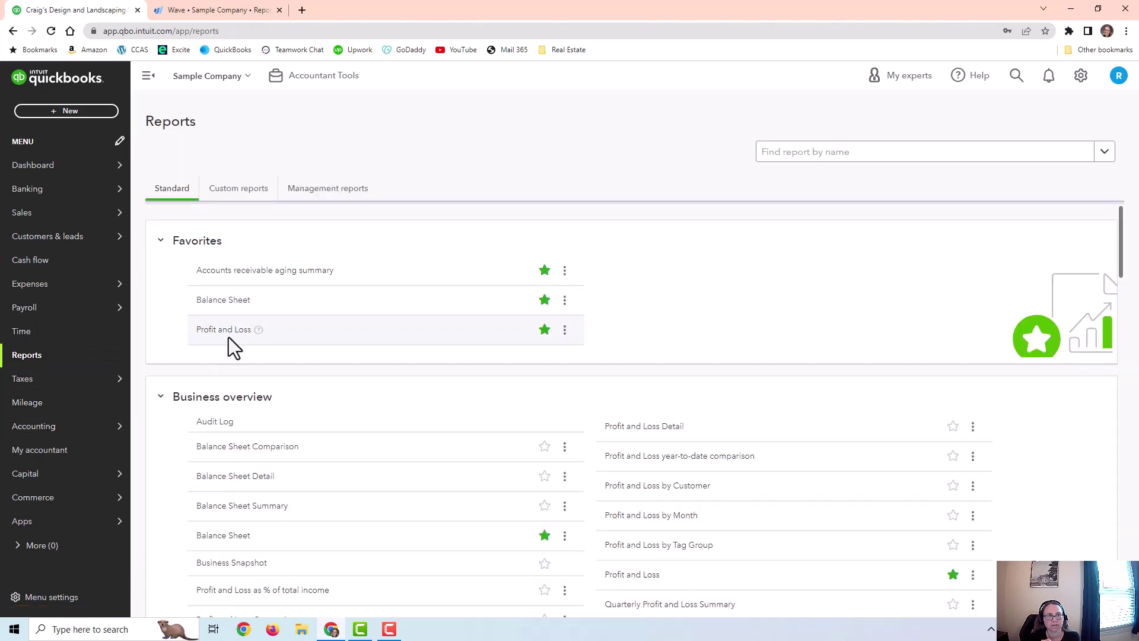
{"action": "left_click", "coordinate": [223, 300]}
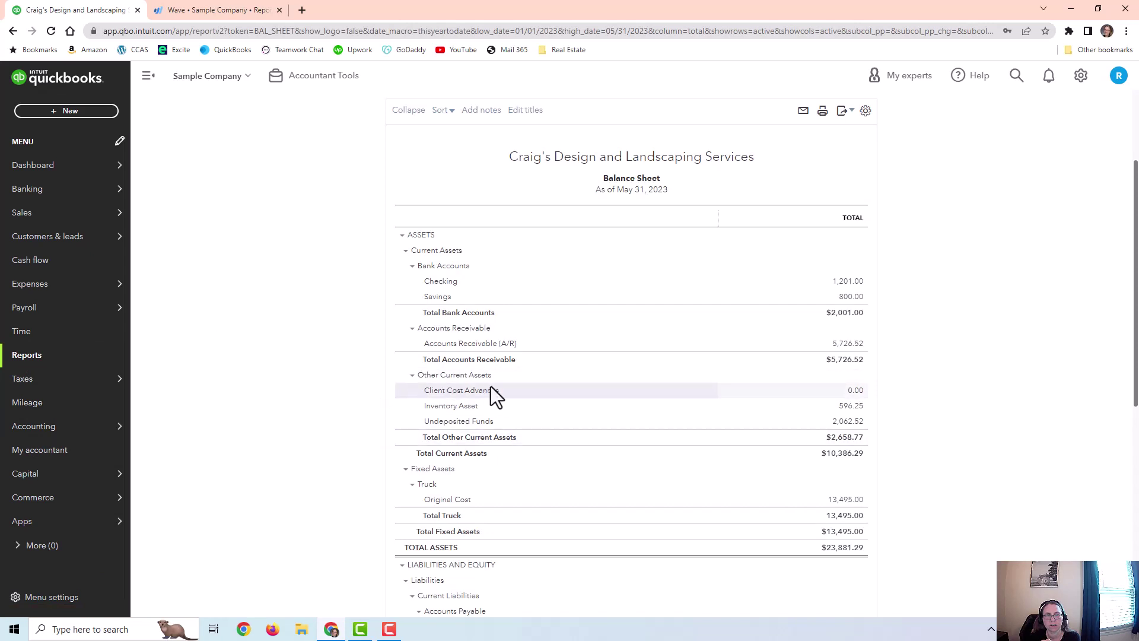
{"action": "left_click_drag", "start_coordinate": [781, 397], "coordinate": [439, 401]}
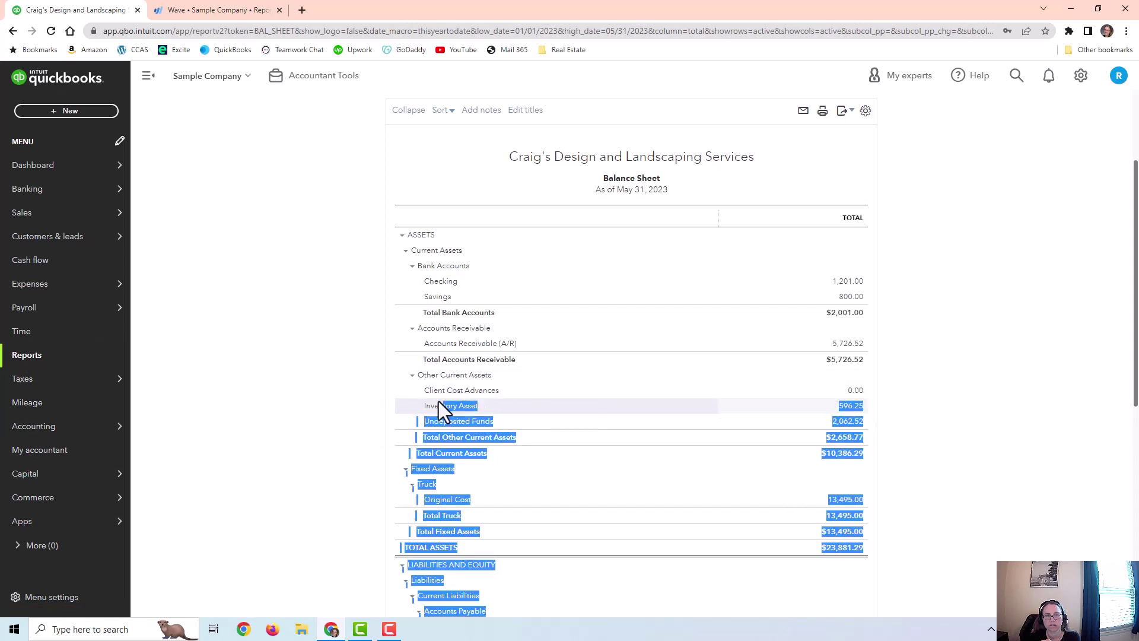
{"action": "left_click", "coordinate": [417, 391]}
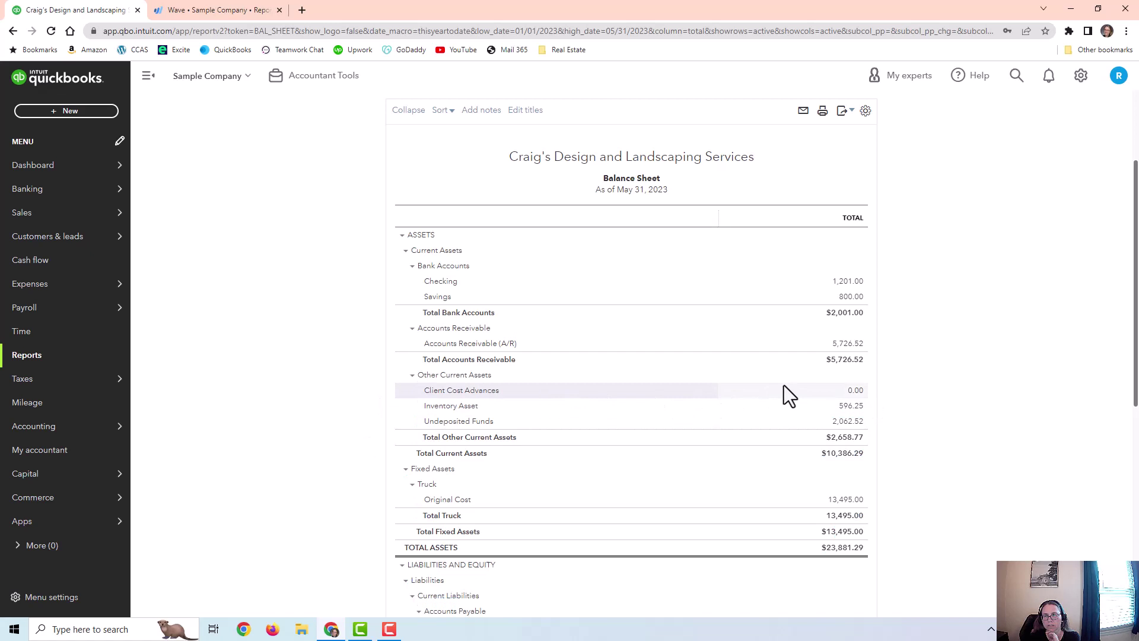
{"action": "scroll", "coordinate": [906, 400], "scroll_direction": "up", "scroll_amount": 2}
{"action": "scroll", "coordinate": [902, 504], "scroll_direction": "down", "scroll_amount": 1}
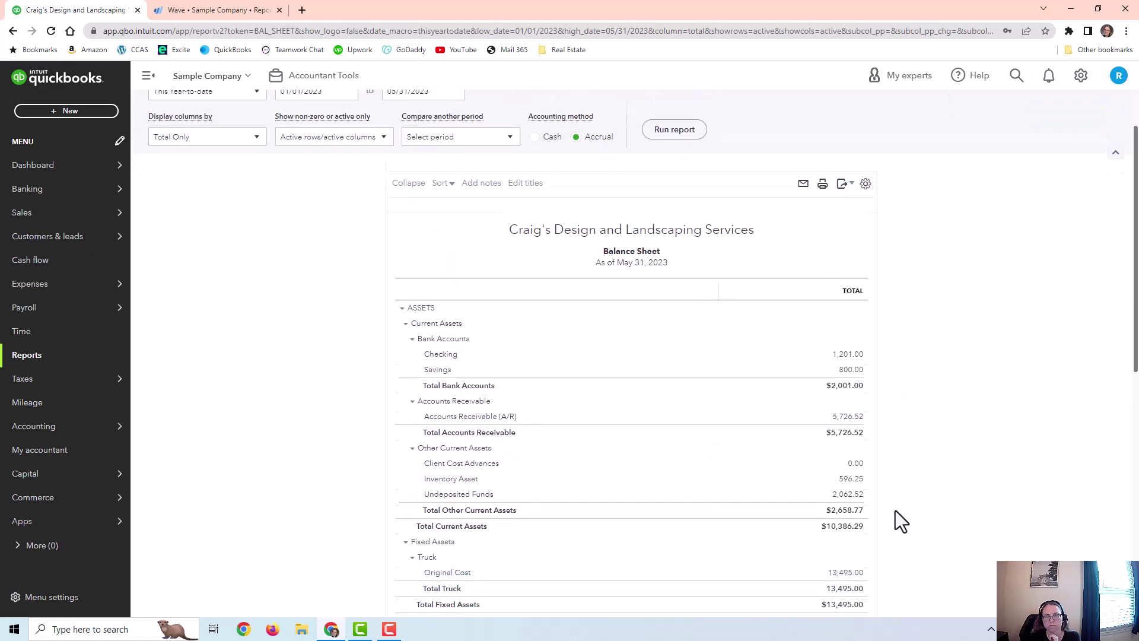
{"action": "left_click", "coordinate": [859, 451]}
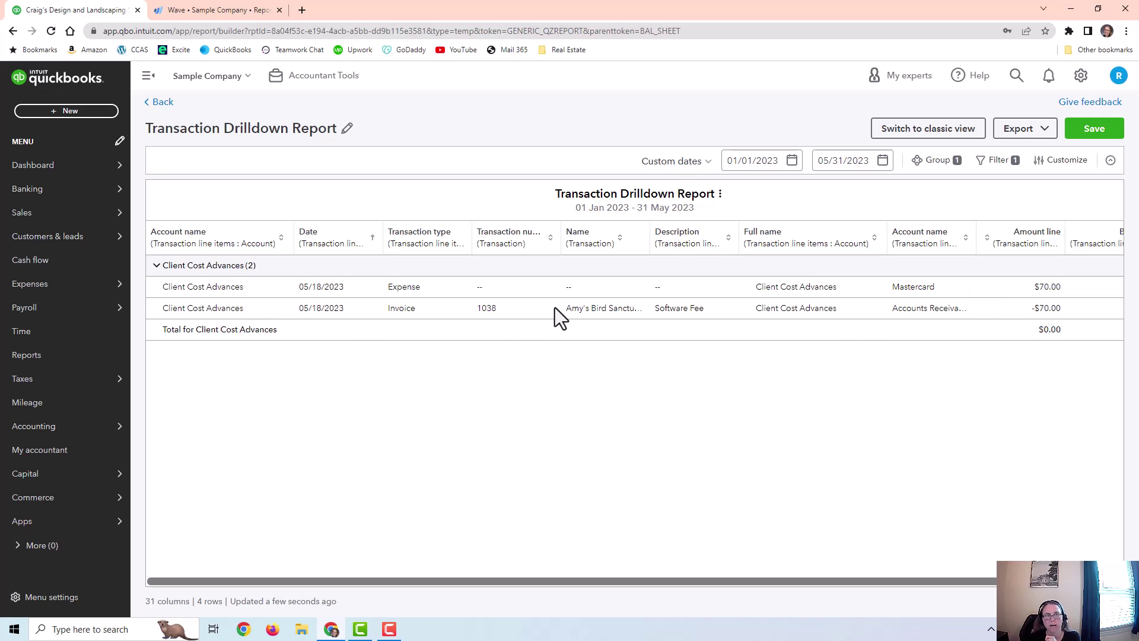
{"action": "left_click", "coordinate": [155, 104]}
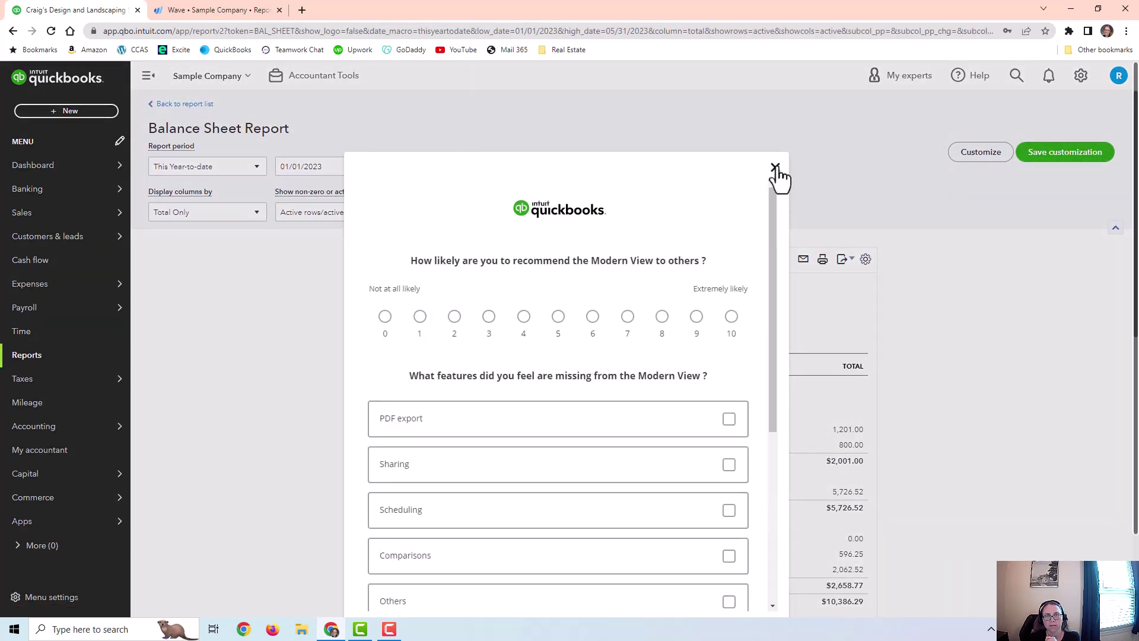
- Rerun the Balance Sheet on a cash basis and drill into the 70.00 Client Cost Advances balance
{"action": "left_click", "coordinate": [778, 170]}
{"action": "scroll", "coordinate": [674, 429], "scroll_direction": "down", "scroll_amount": 1}
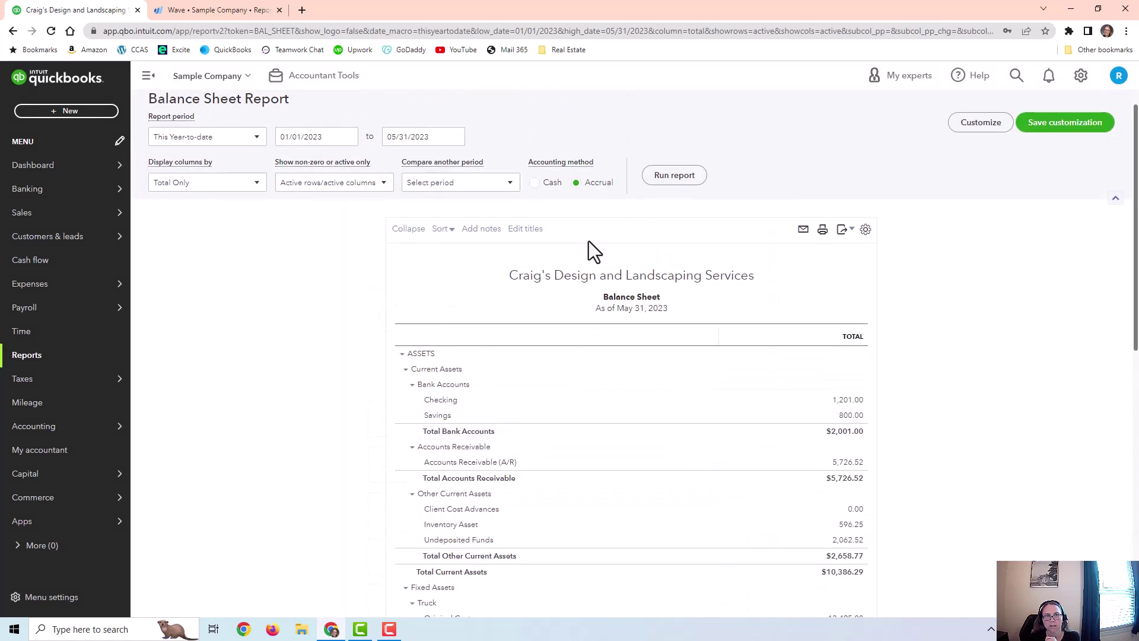
{"action": "left_click", "coordinate": [536, 185]}
{"action": "left_click", "coordinate": [675, 175]}
{"action": "scroll", "coordinate": [943, 336], "scroll_direction": "down", "scroll_amount": 2}
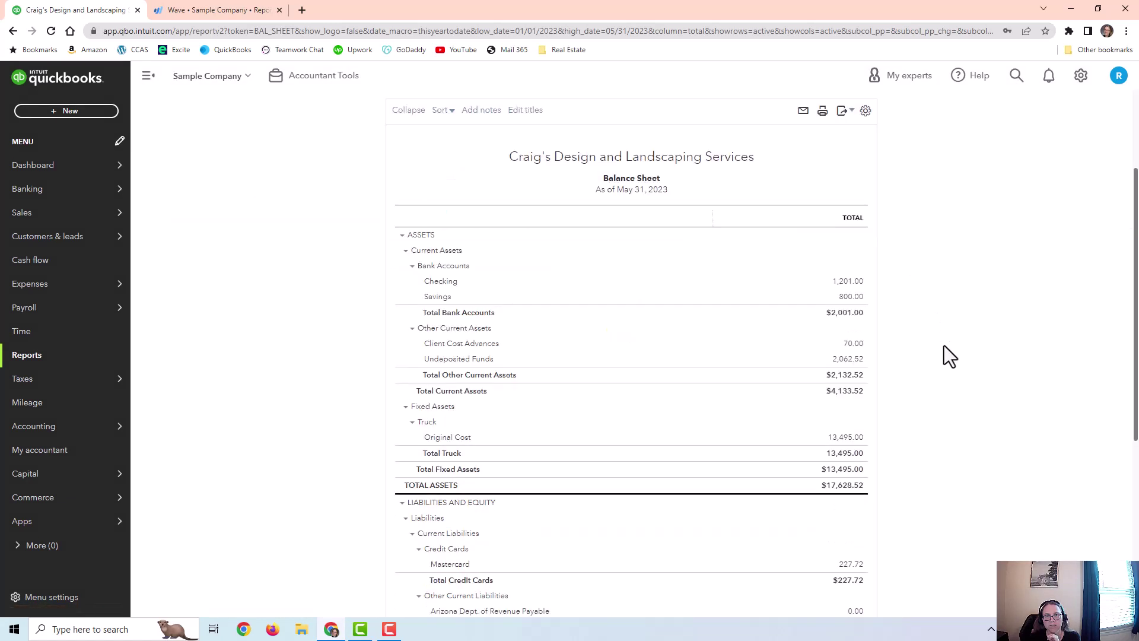
{"action": "left_click", "coordinate": [853, 346]}
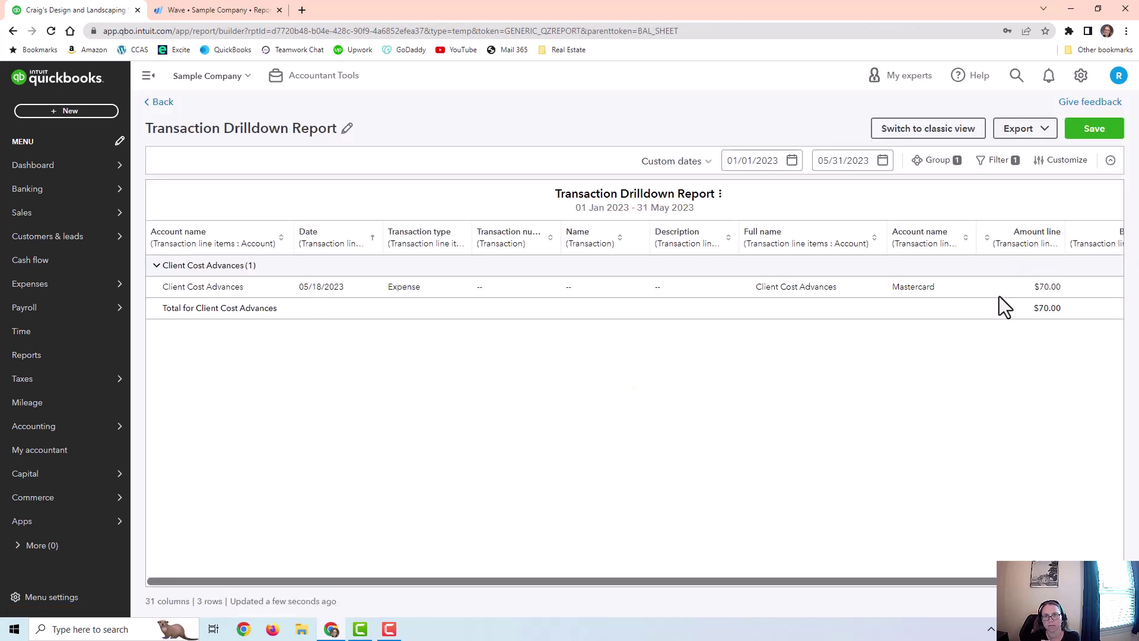
{"action": "left_click", "coordinate": [159, 103]}
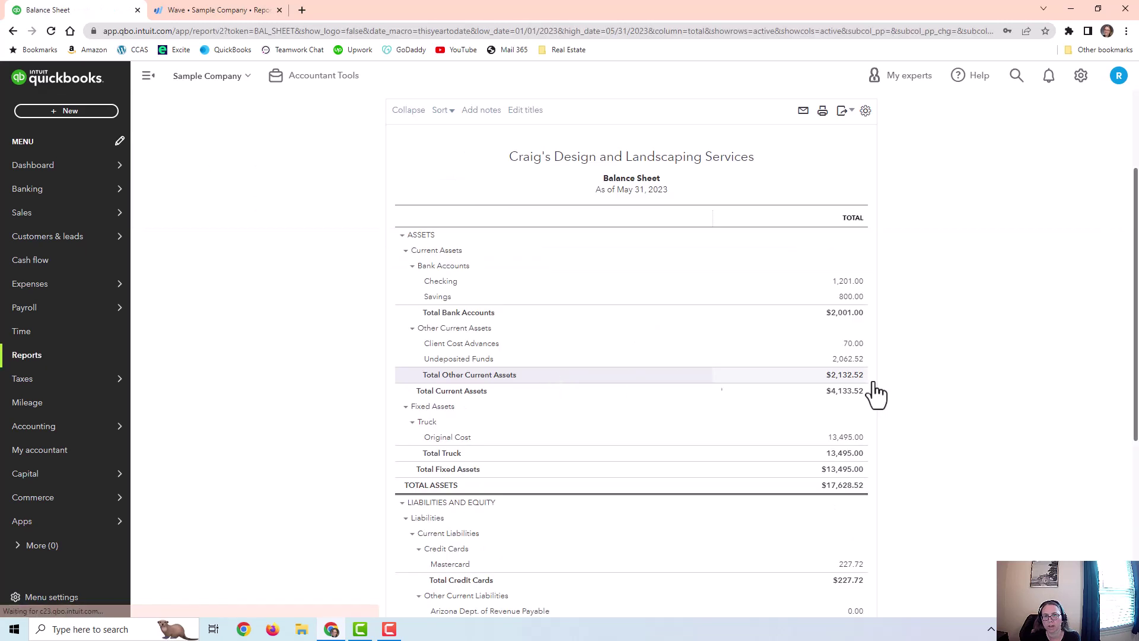